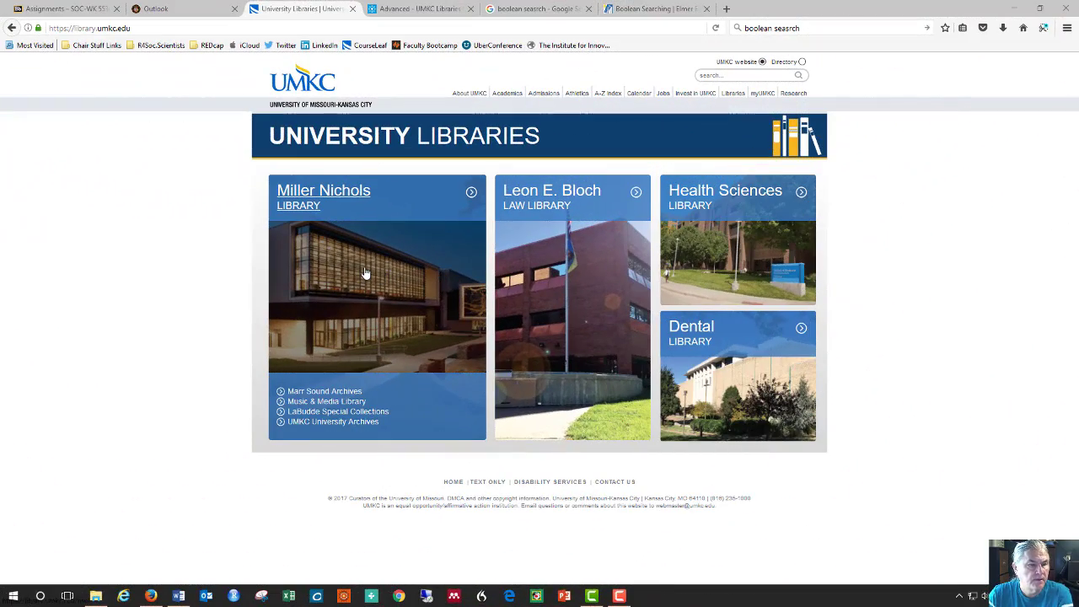
Open the Miller Nichols Library page and bring up the Word document with the research topic
left_click(365, 273)
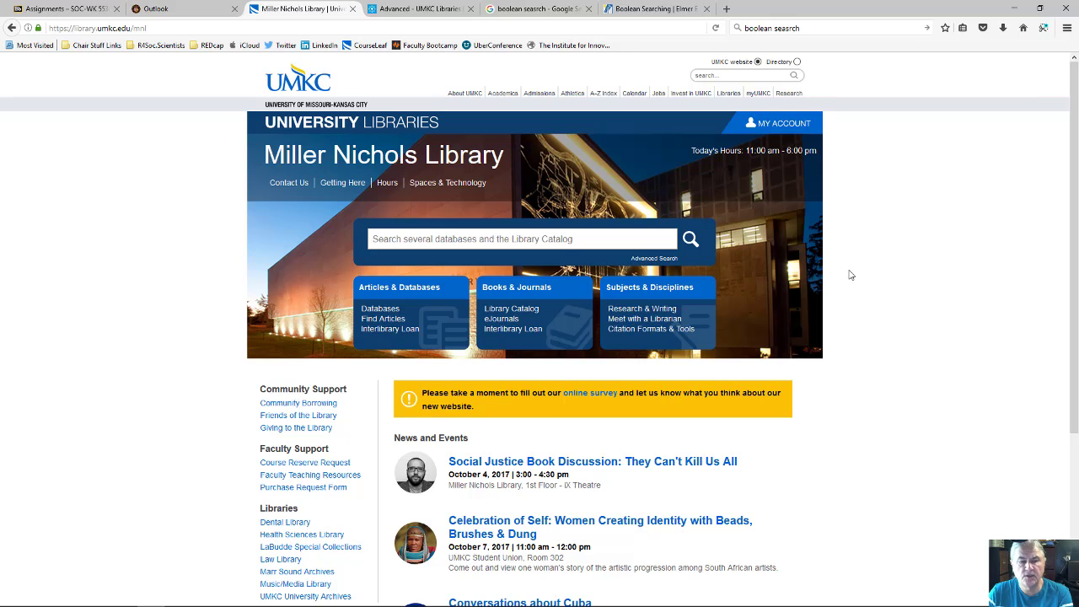
mouse_move(619, 600)
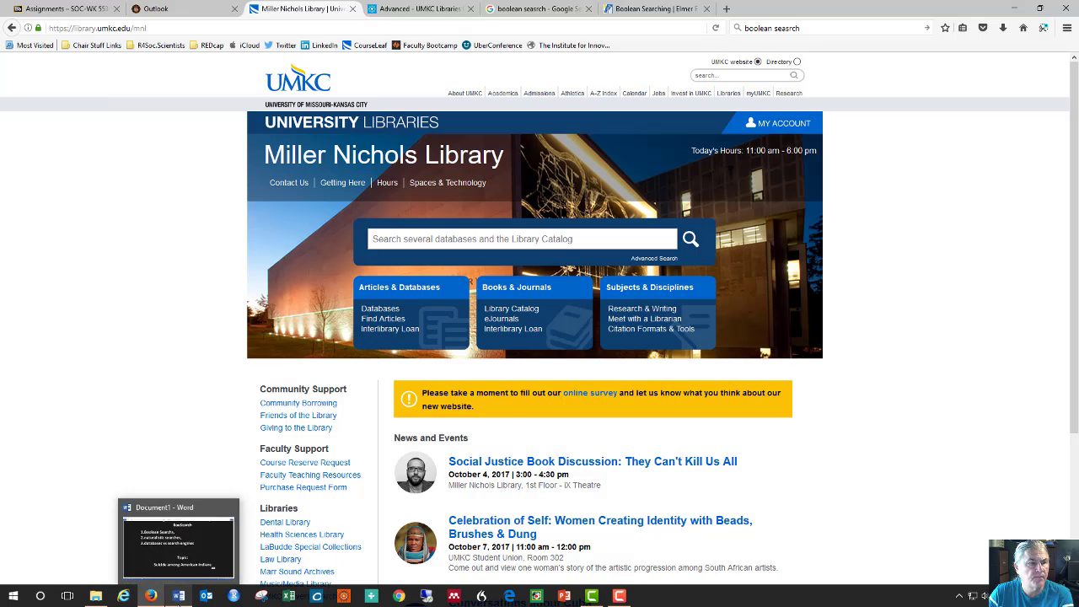
left_click(178, 595)
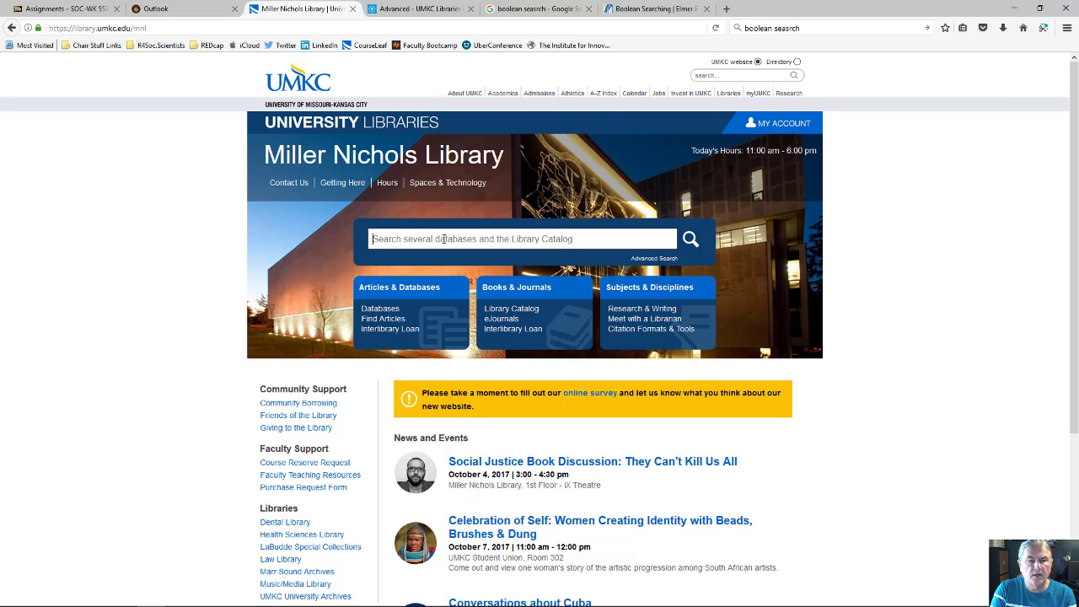
Search the library databases and catalog for "suicide among american indians"
left_click(443, 238)
type("suic")
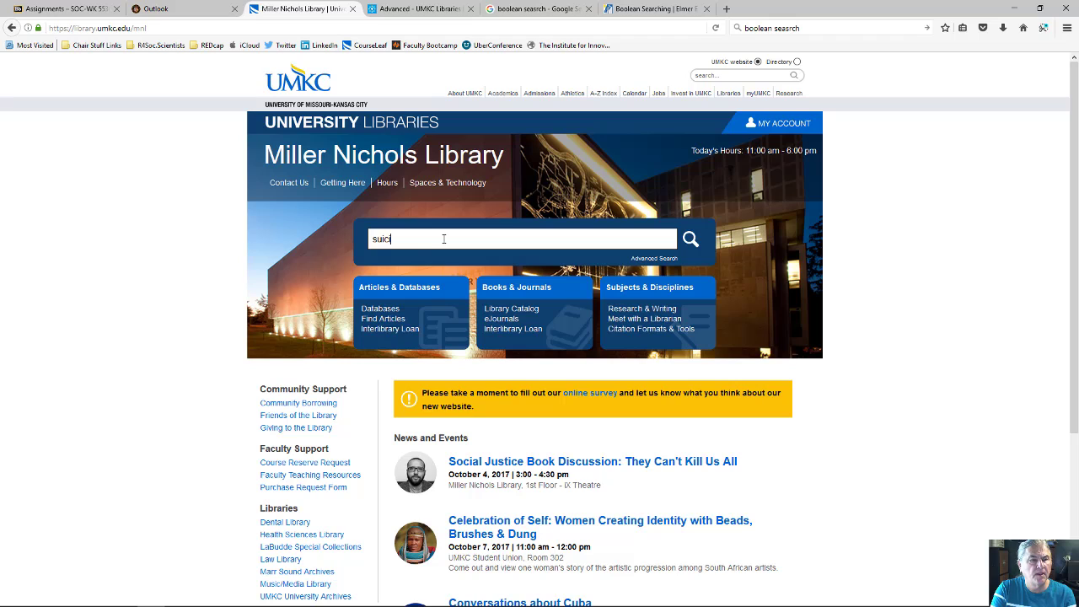
type("ide among amereic")
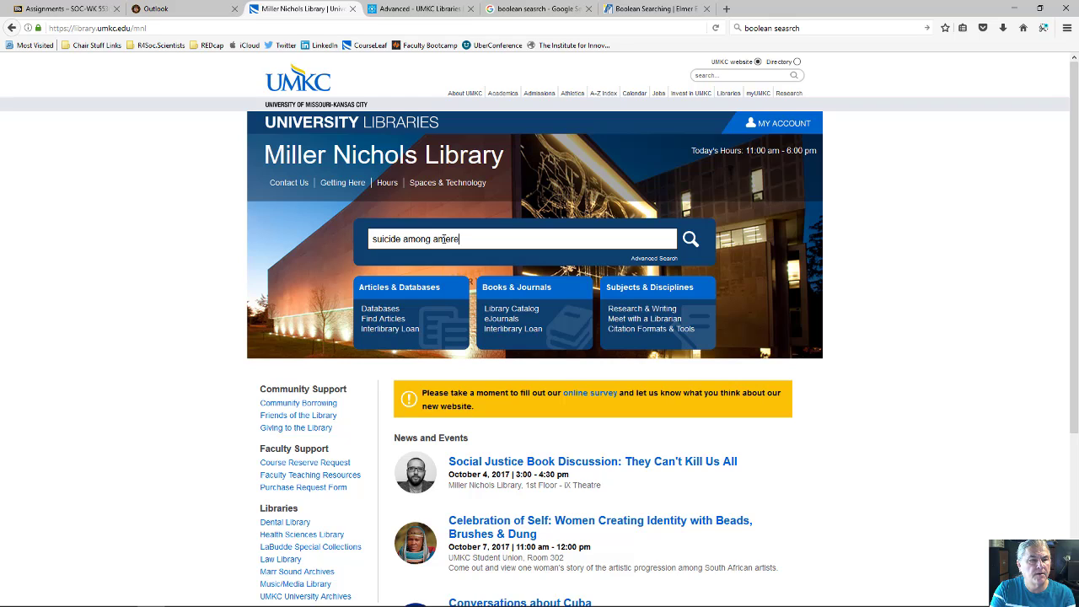
key("BackSpace")
key("BackSpace")
key("BackSpace")
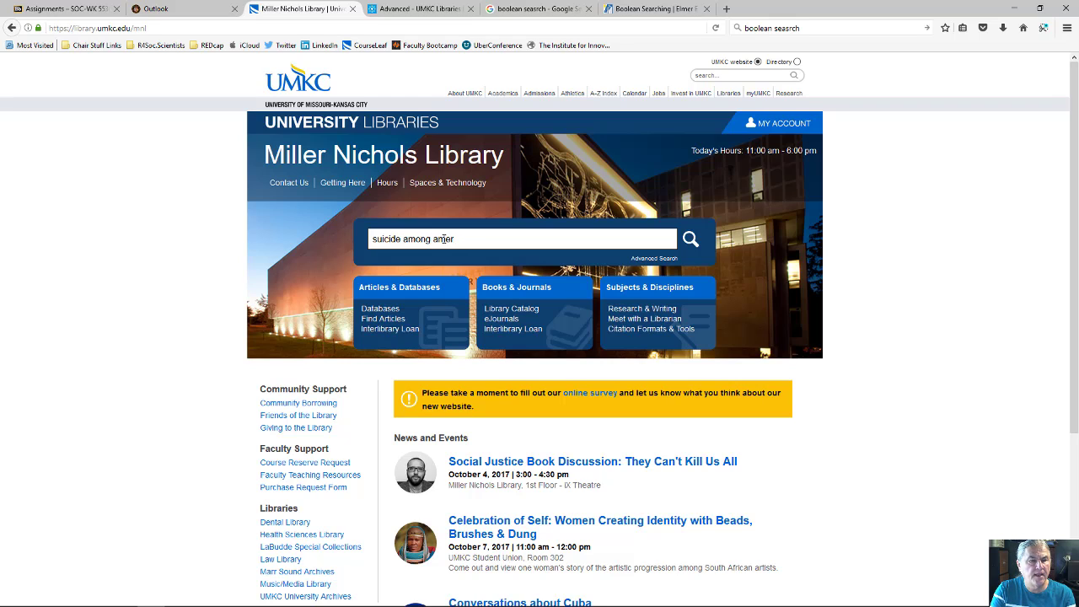
type("ican indians")
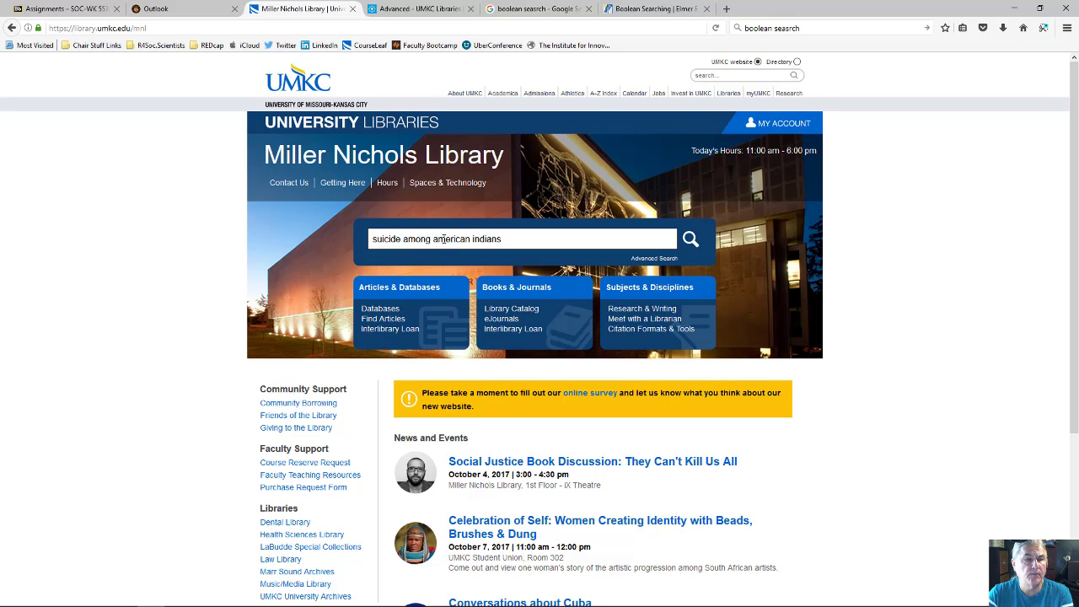
key("Return")
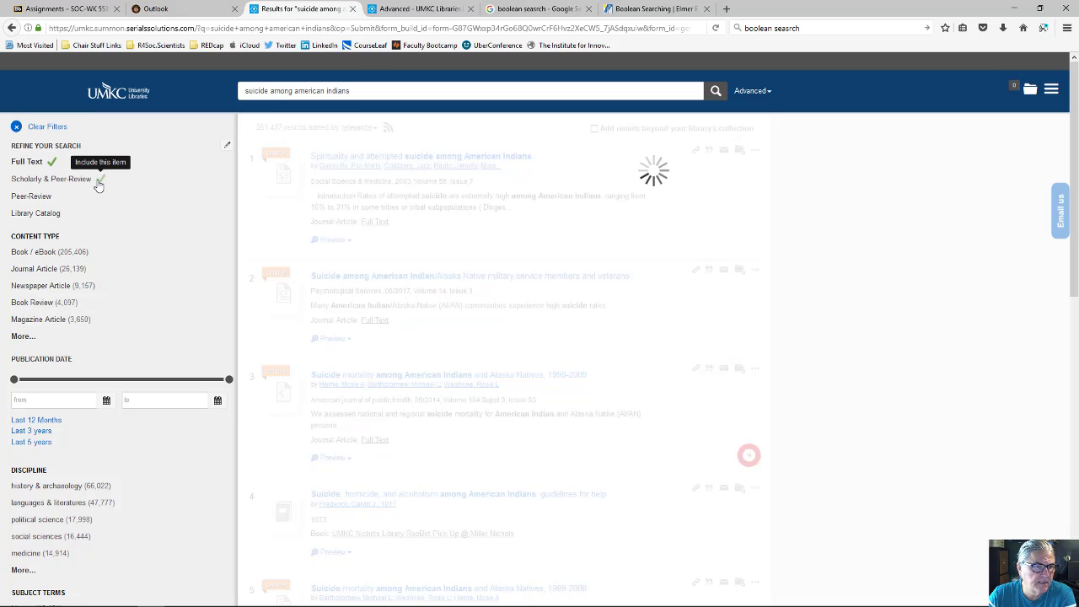
Limit the results to full-text, scholarly and peer-reviewed items from the last 5 years in social welfare & social work
left_click(100, 181)
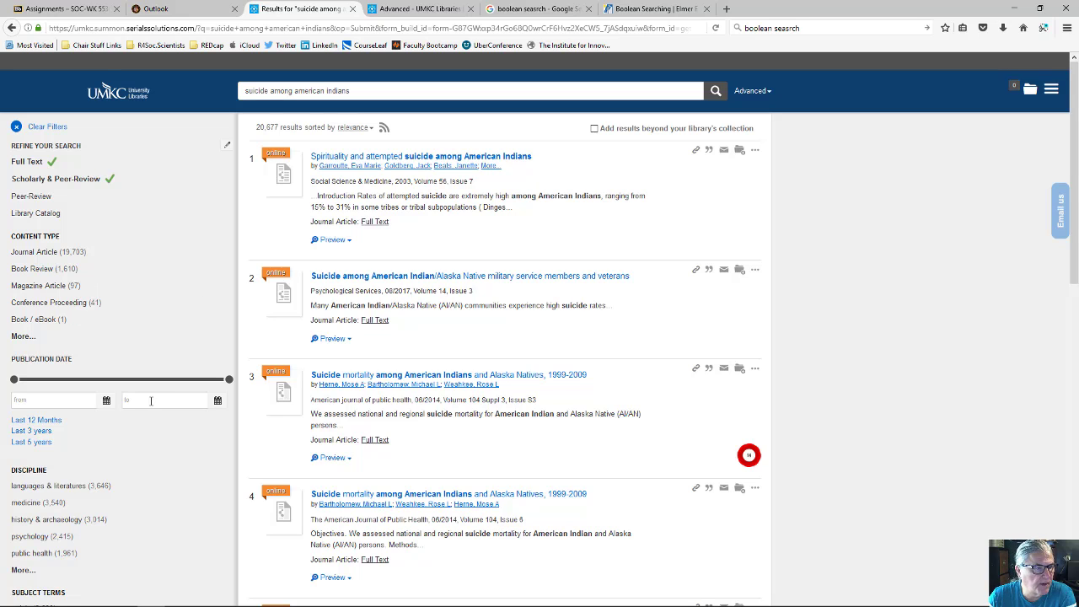
left_click(40, 443)
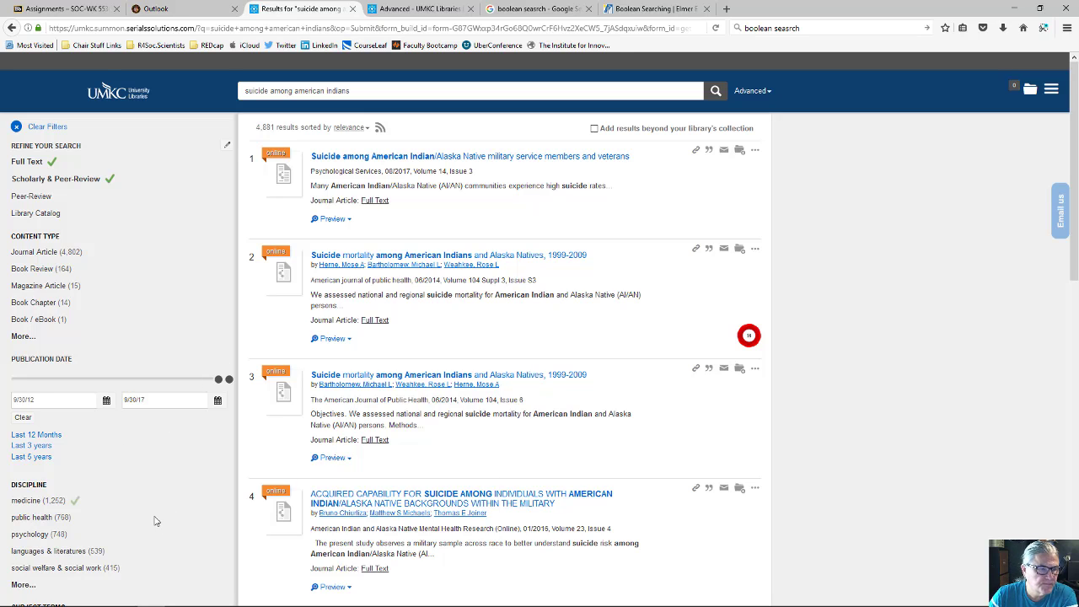
left_click(48, 576)
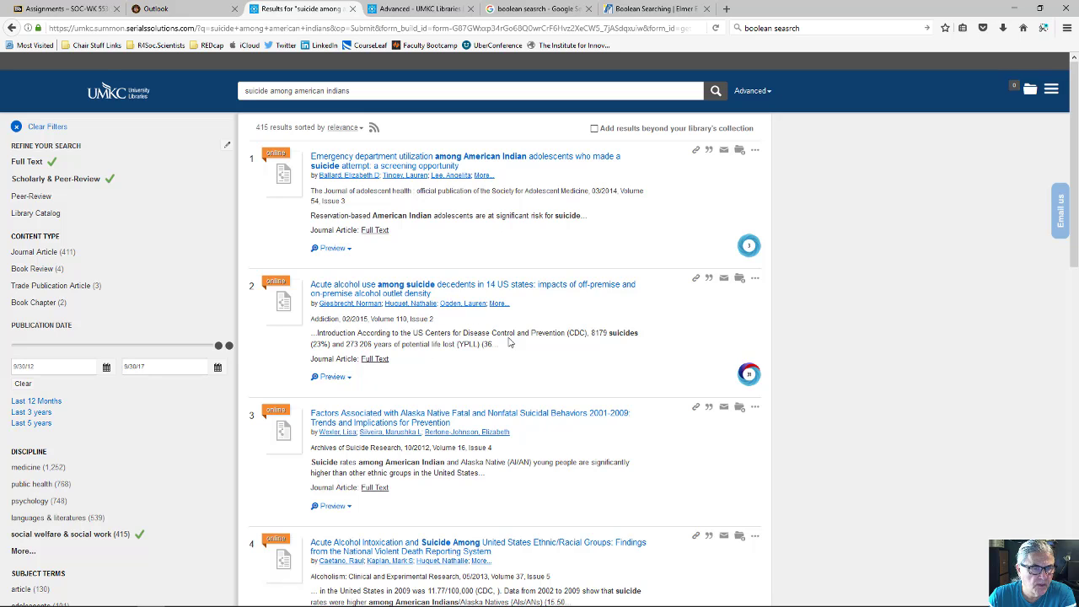
Examine the filtered results, checking the journal names and abstract excerpts for relevance to the topic
double_click(324, 319)
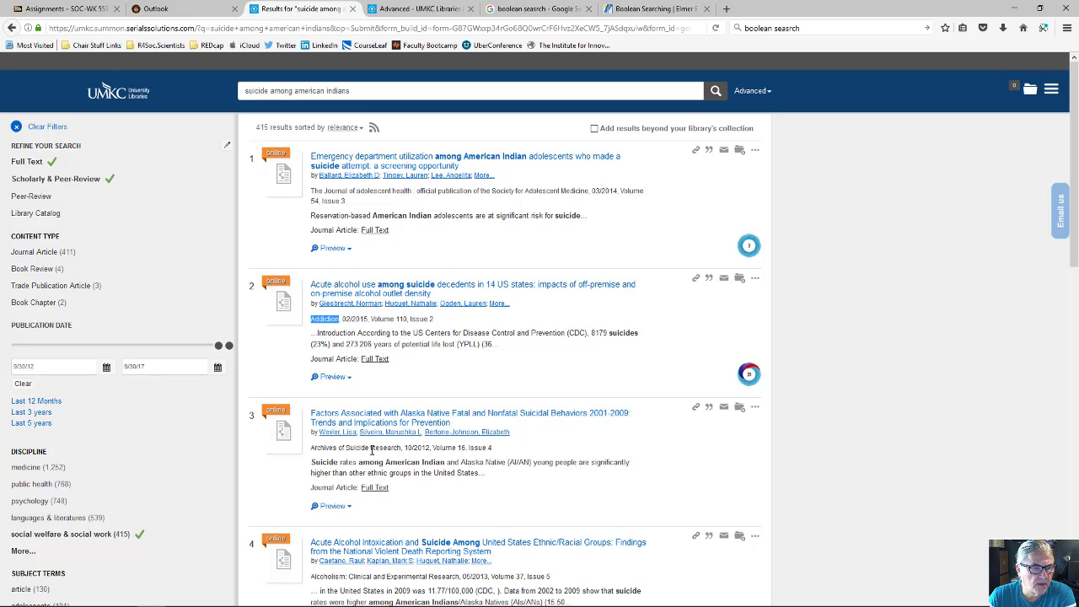
triple_click(372, 450)
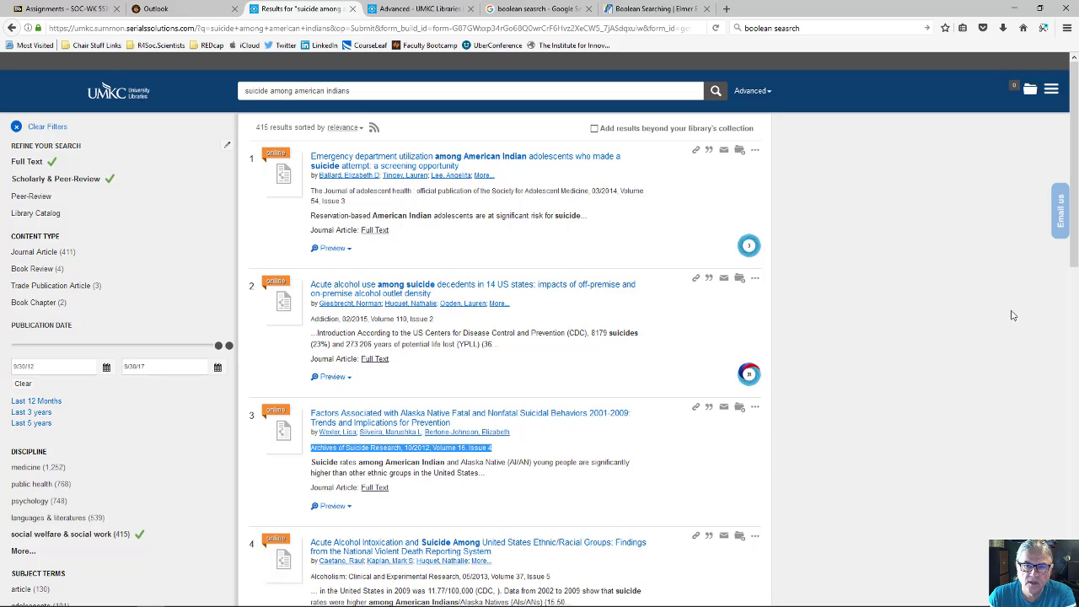
left_click_drag(1071, 272, 1052, 577)
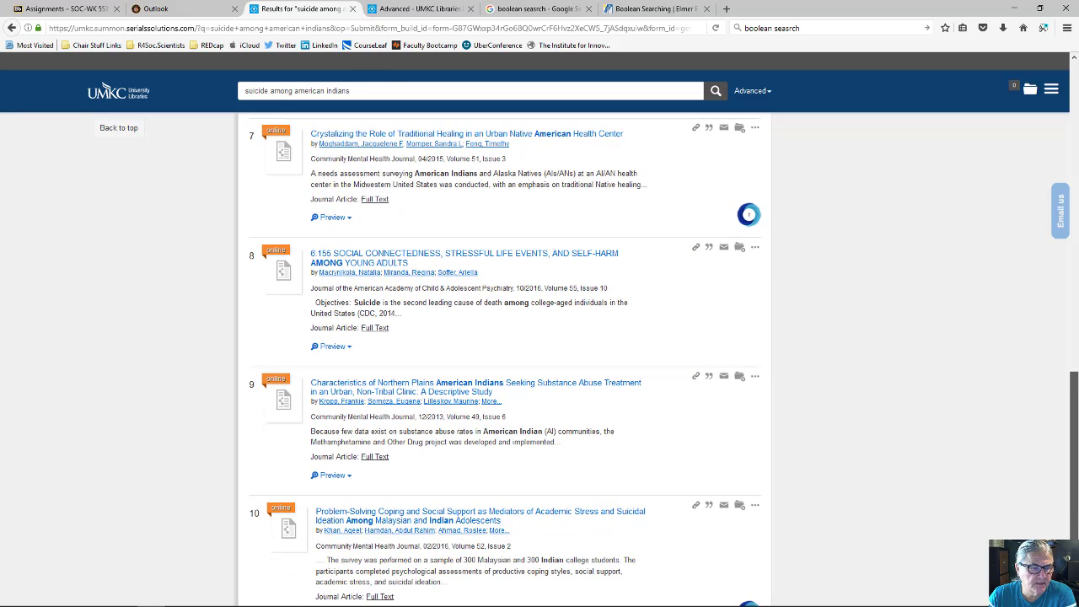
scroll(505, 362, "down", 10)
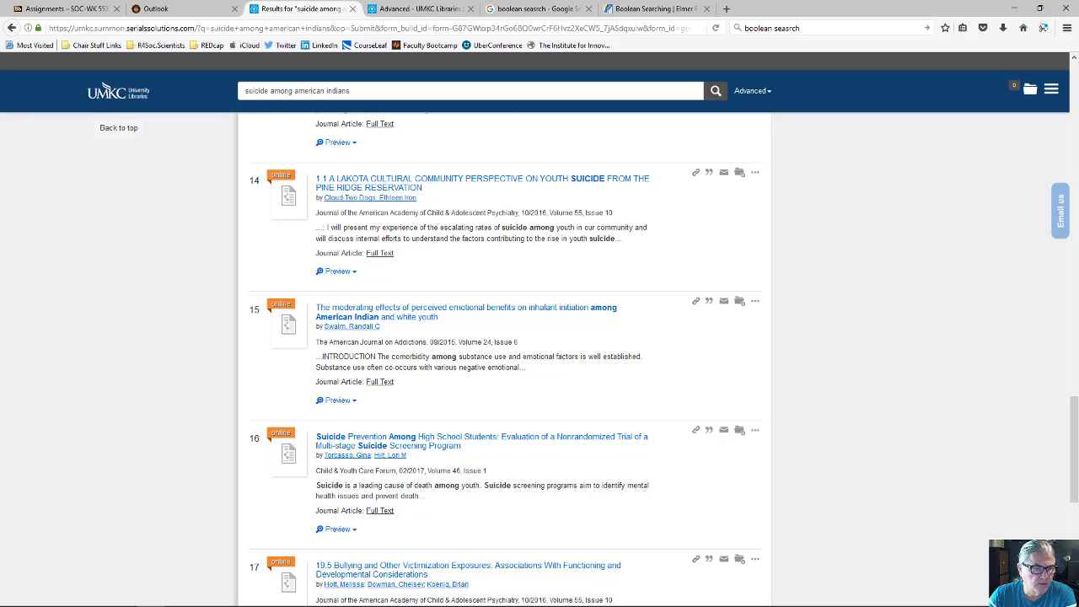
left_click_drag(1072, 447, 1073, 114)
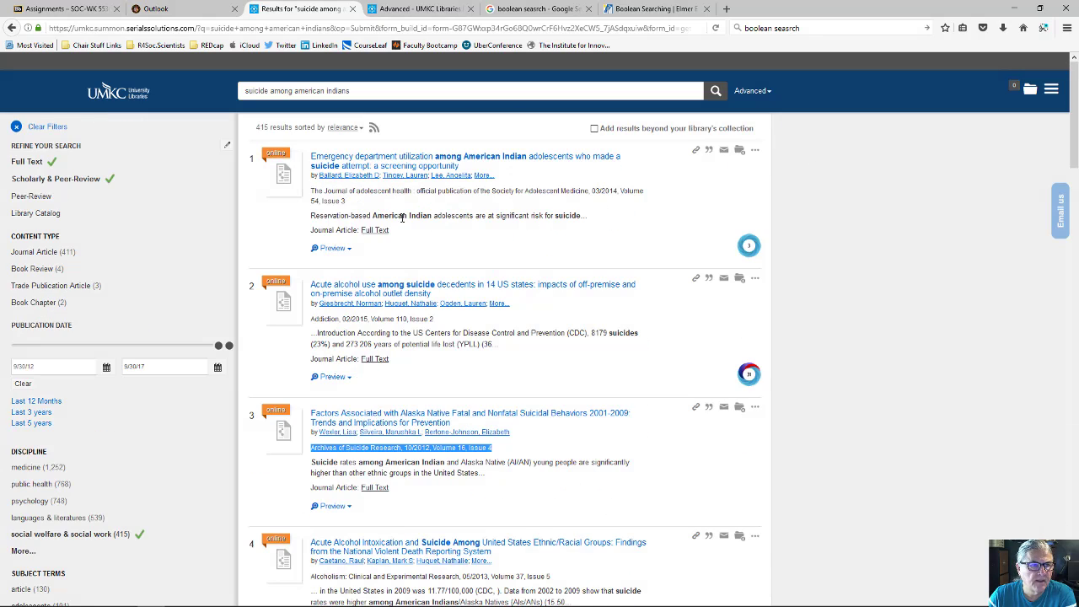
triple_click(327, 215)
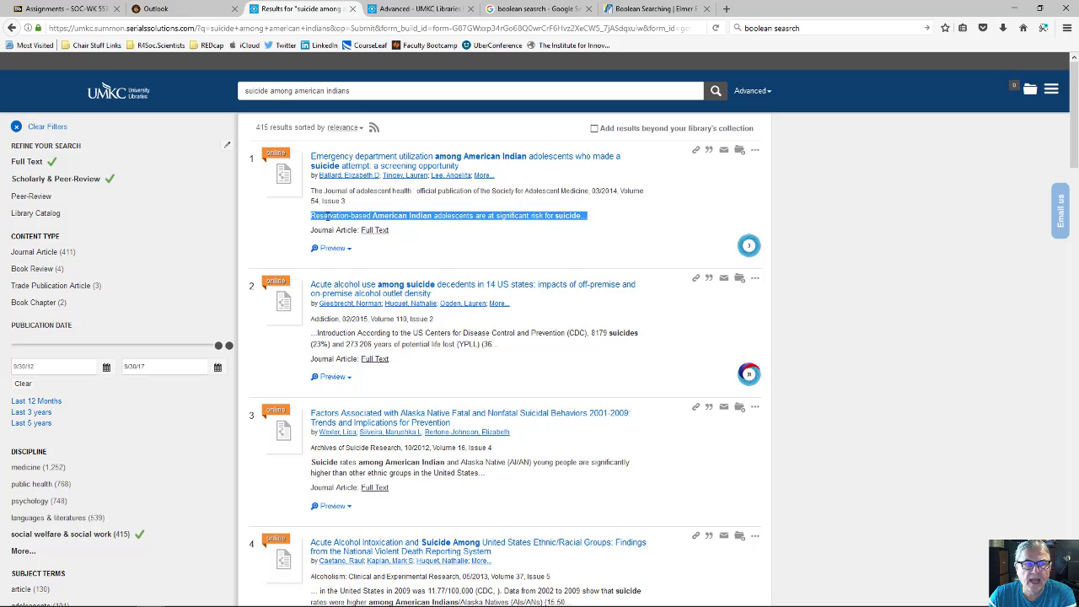
Open the first result's article on emergency department utilization, signing in with the saved university user name and password
left_click(385, 159)
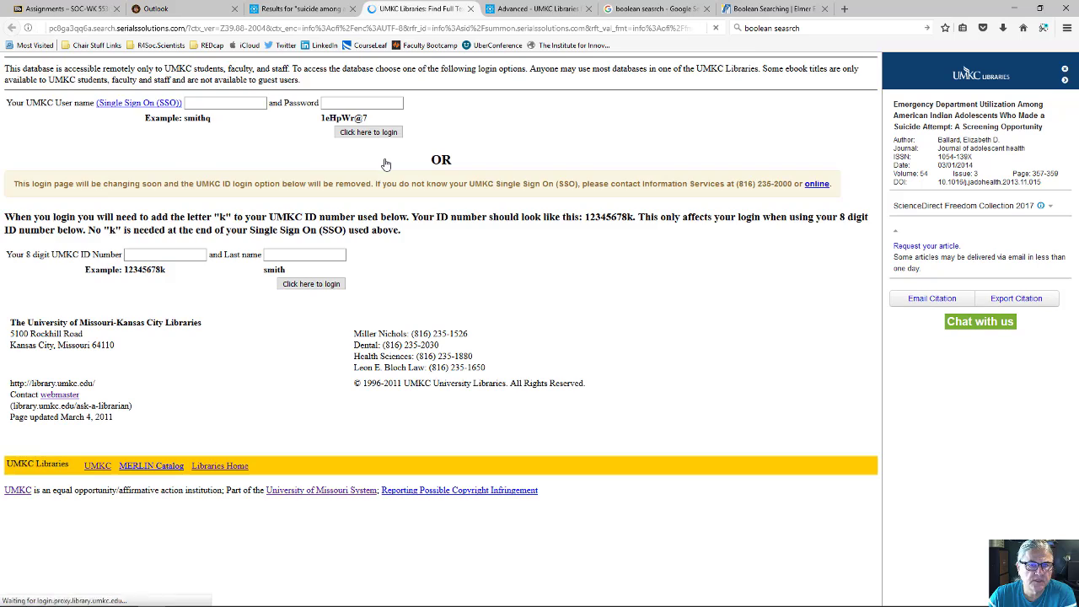
left_click(229, 101)
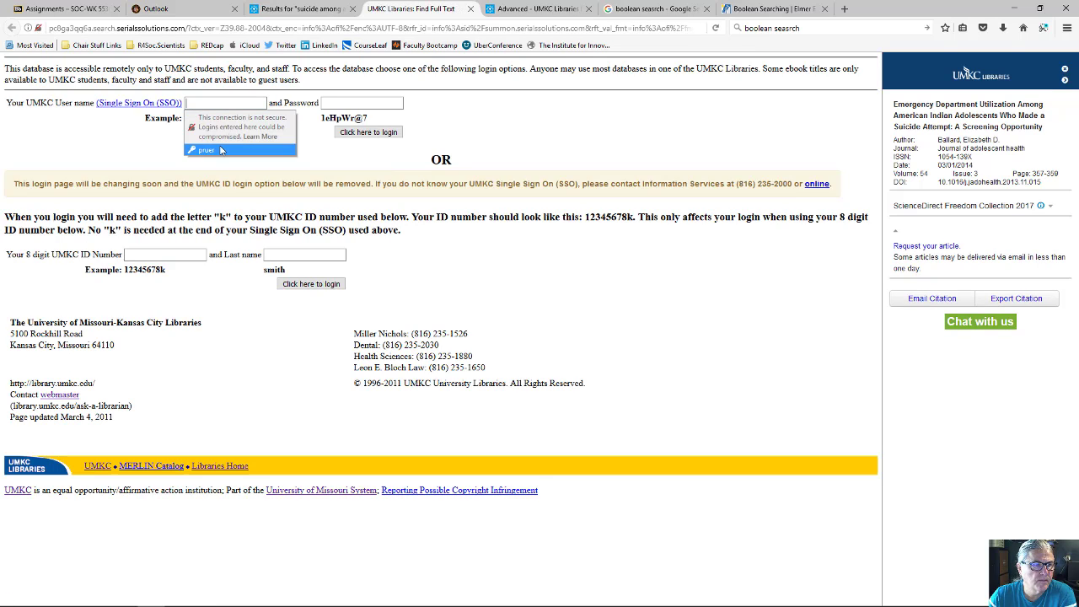
left_click(207, 149)
left_click(368, 133)
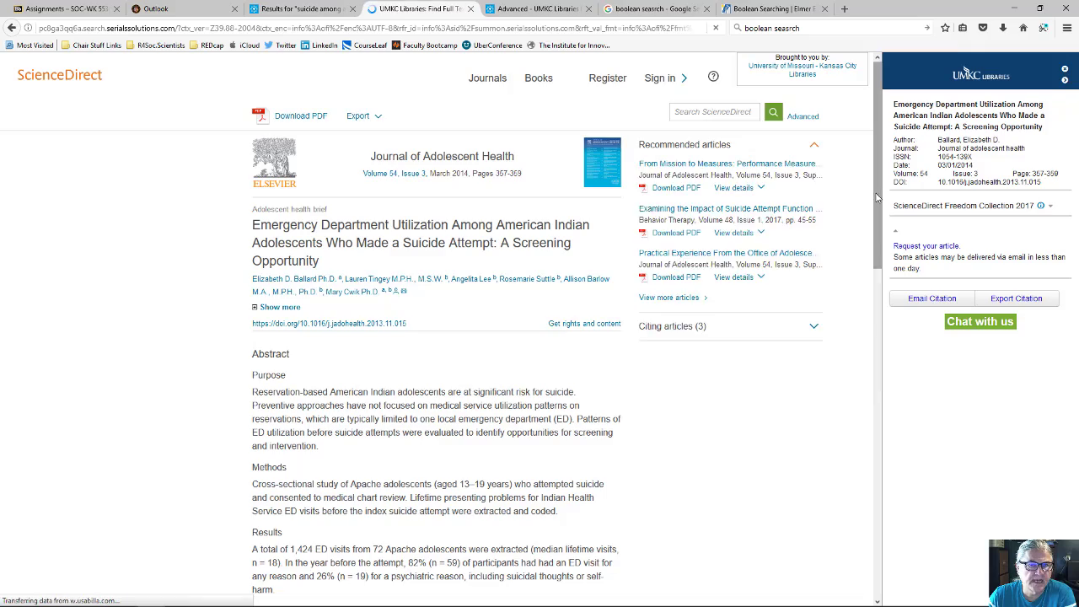
left_click_drag(875, 199, 898, 79)
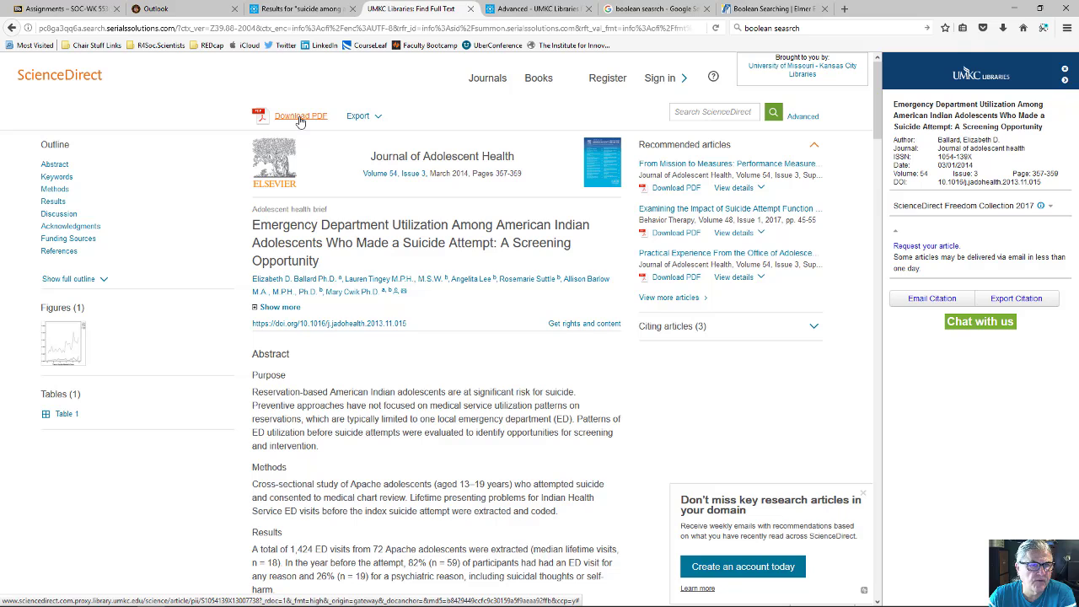
Return to the search results and open the advanced search form with the current query
left_click(542, 14)
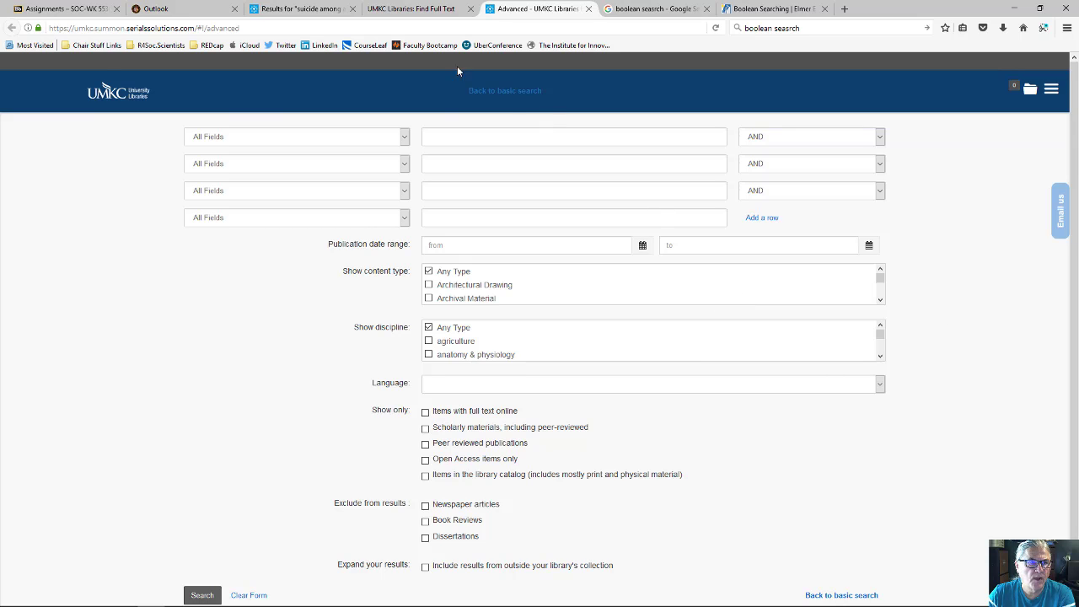
left_click(304, 10)
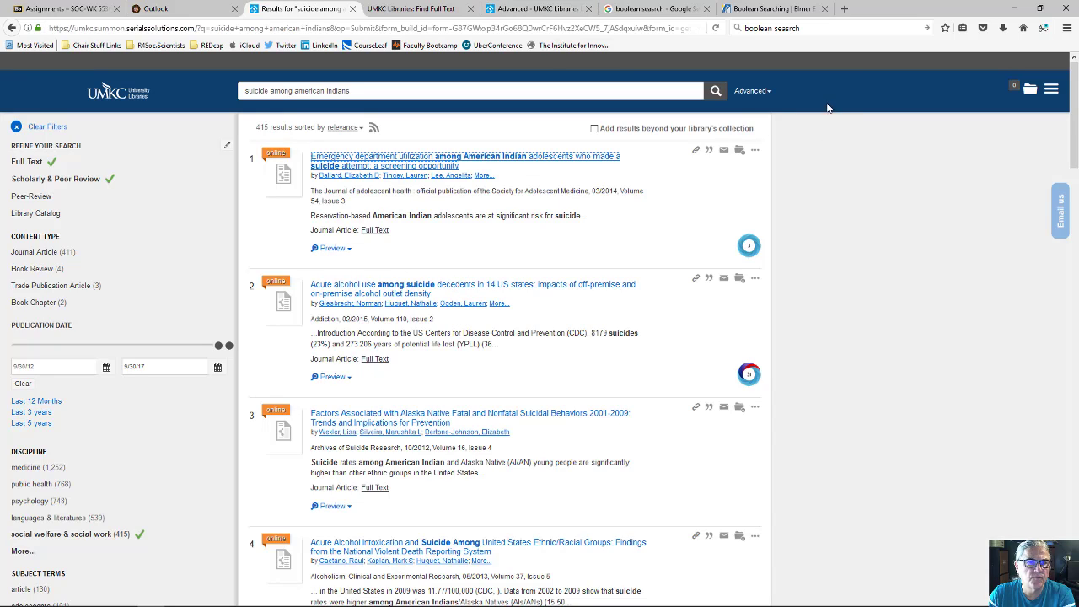
left_click(755, 97)
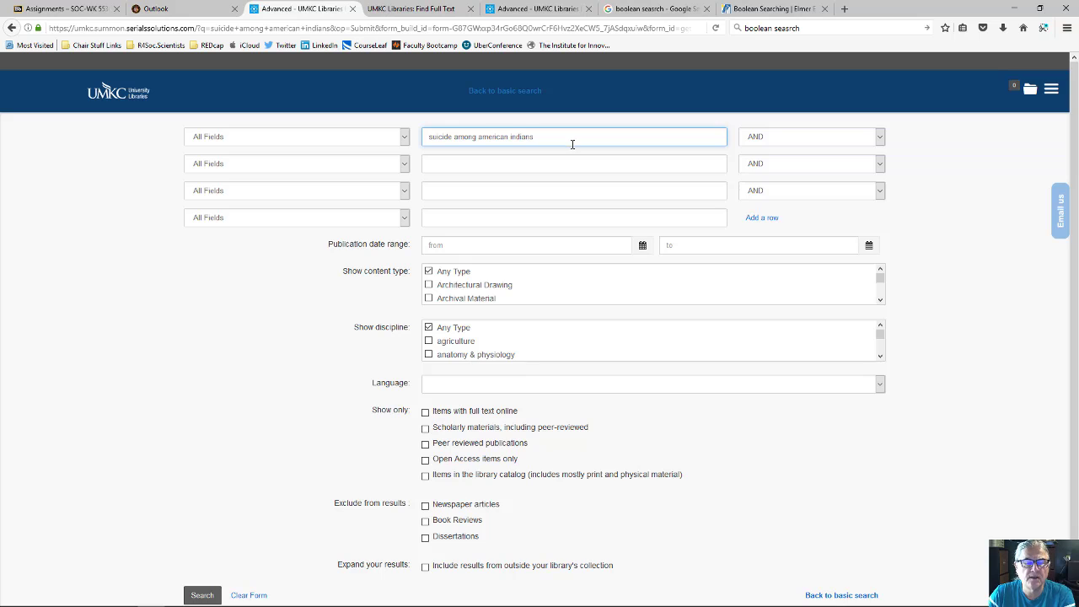
Remove "among" from the first search row and copy "american indians" into the second row
double_click(469, 136)
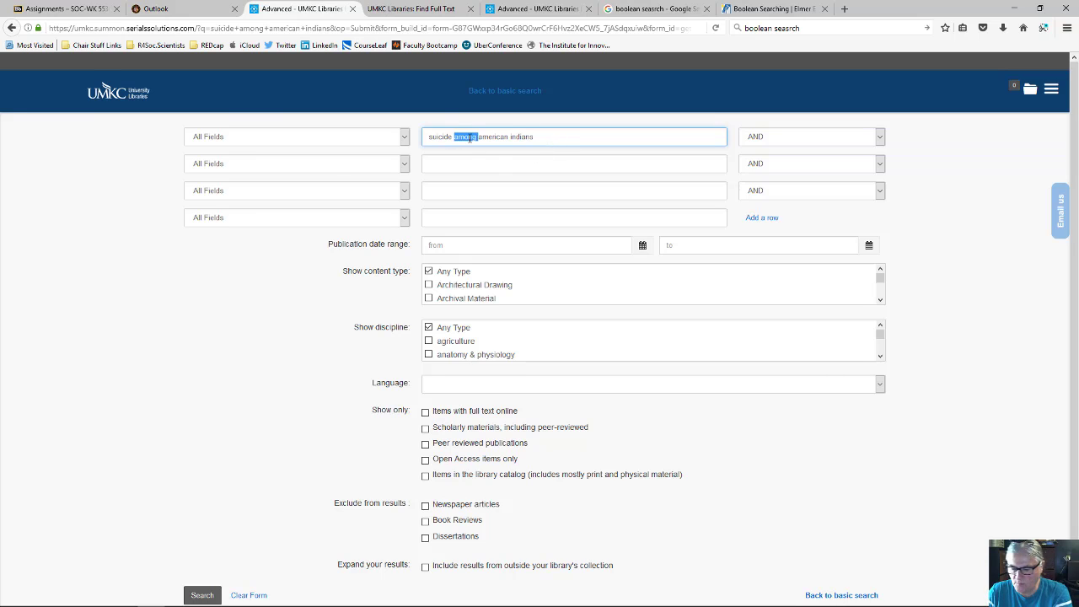
key("BackSpace")
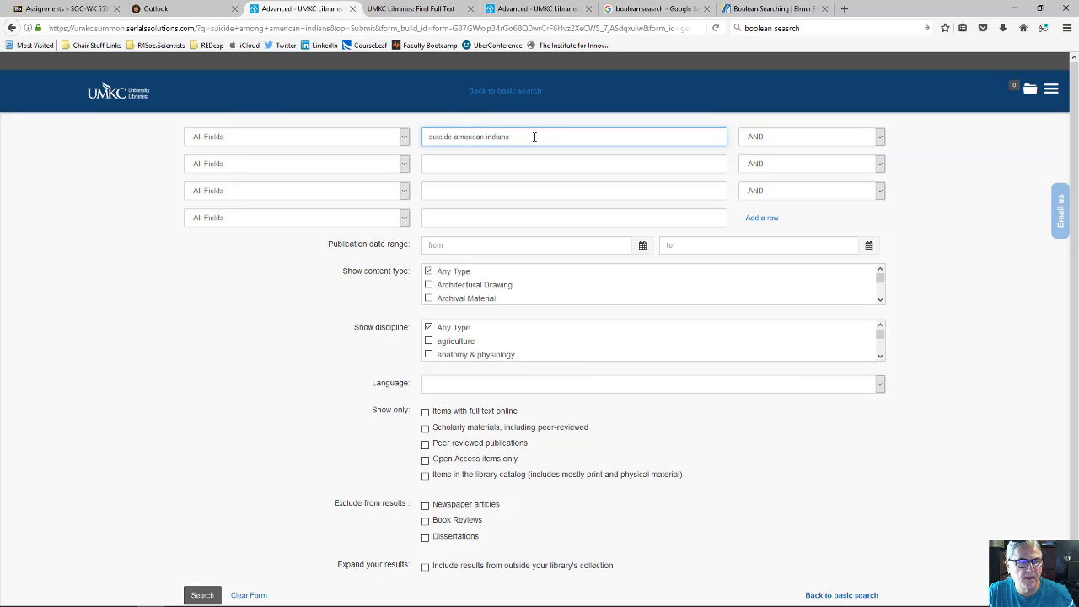
left_click_drag(535, 136, 455, 137)
key("ctrl+c")
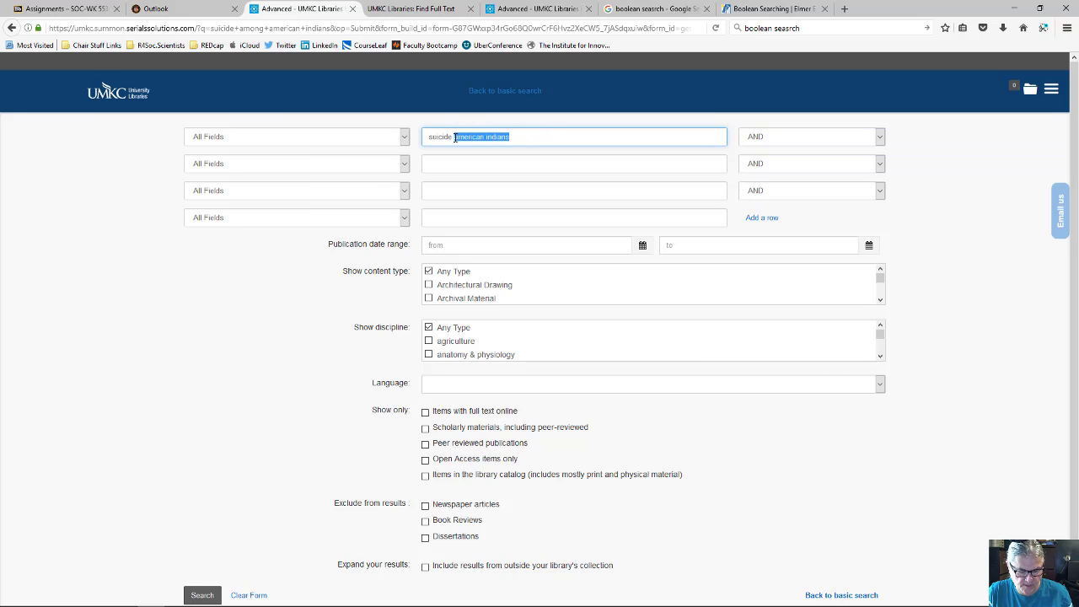
left_click(445, 165)
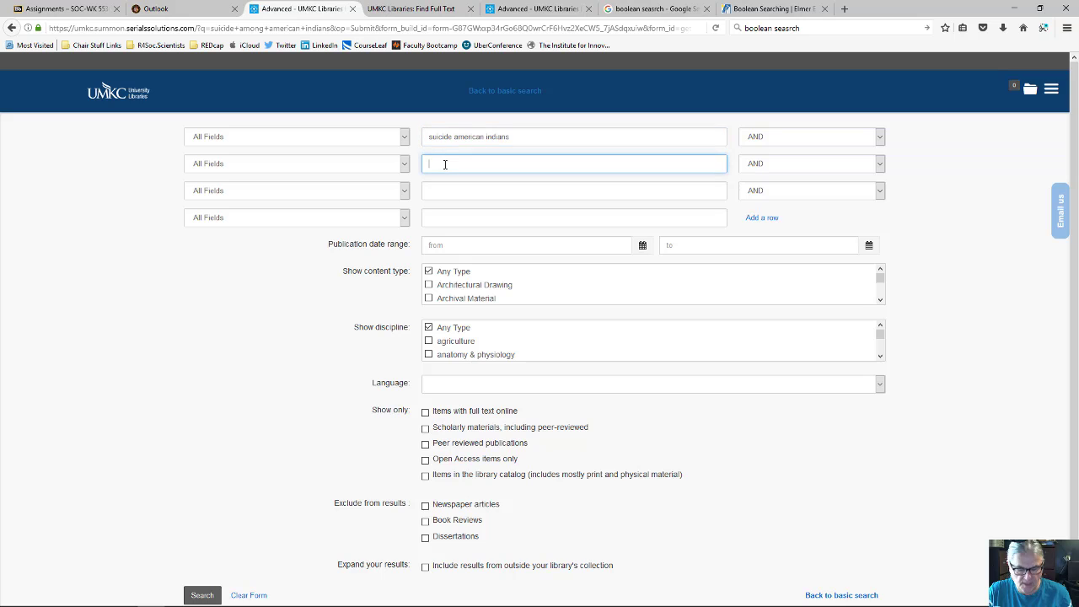
key("ctrl+v")
Shorten the first search row to "suicide" and keep AND as the operator joining it to the second row
left_click(528, 134)
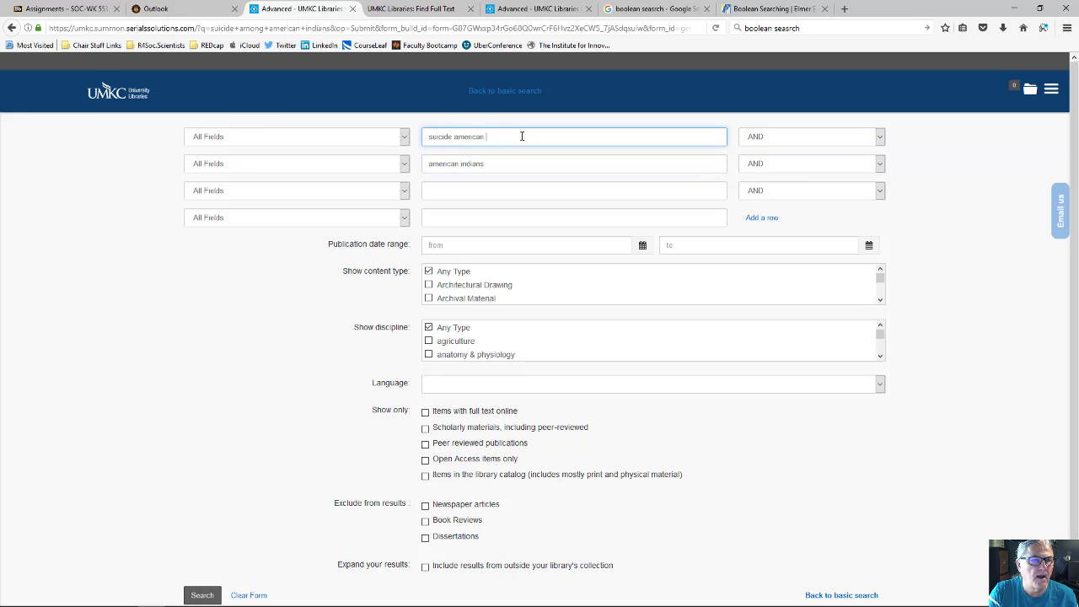
key("BackSpace")
key("BackSpace")
key("BackSpace")
key("BackSpace")
key("BackSpace")
key("BackSpace")
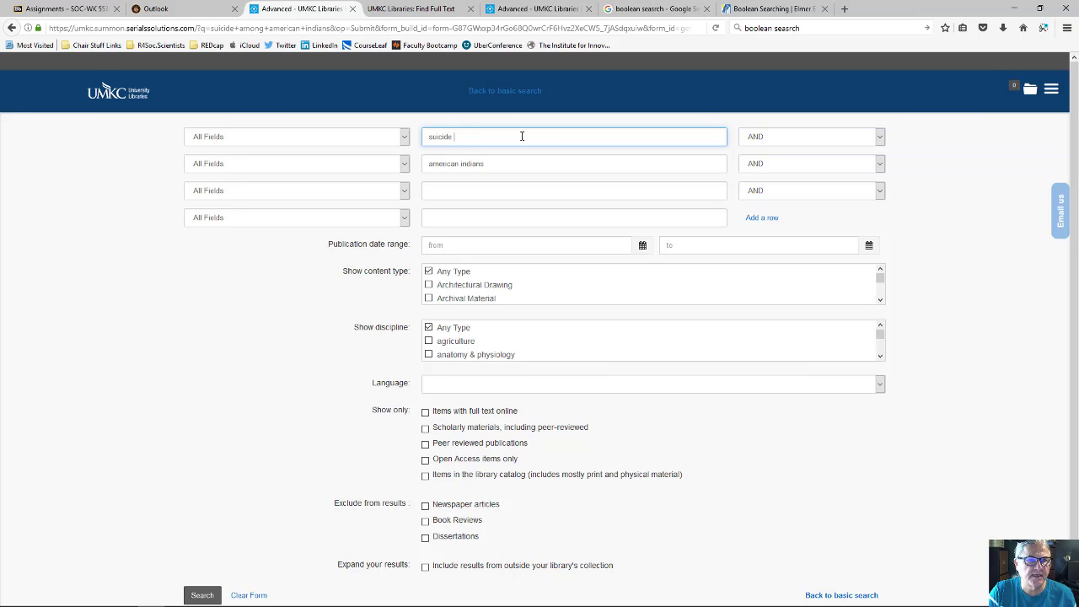
left_click(801, 140)
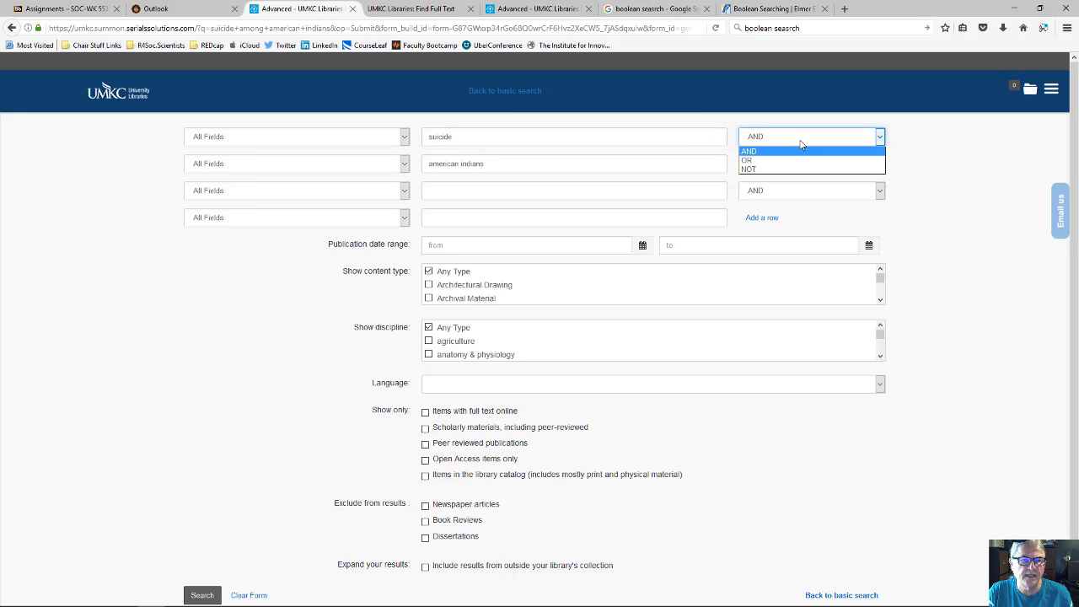
left_click(800, 143)
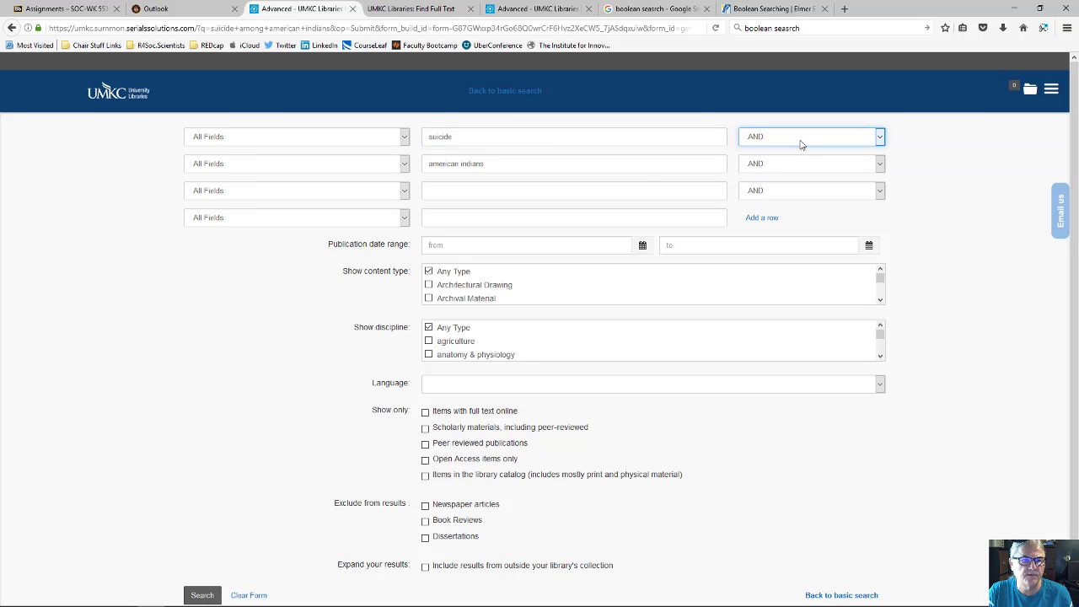
Enter "youth" in the third search row and view the start date picker of the publication range without choosing a date
left_click(531, 198)
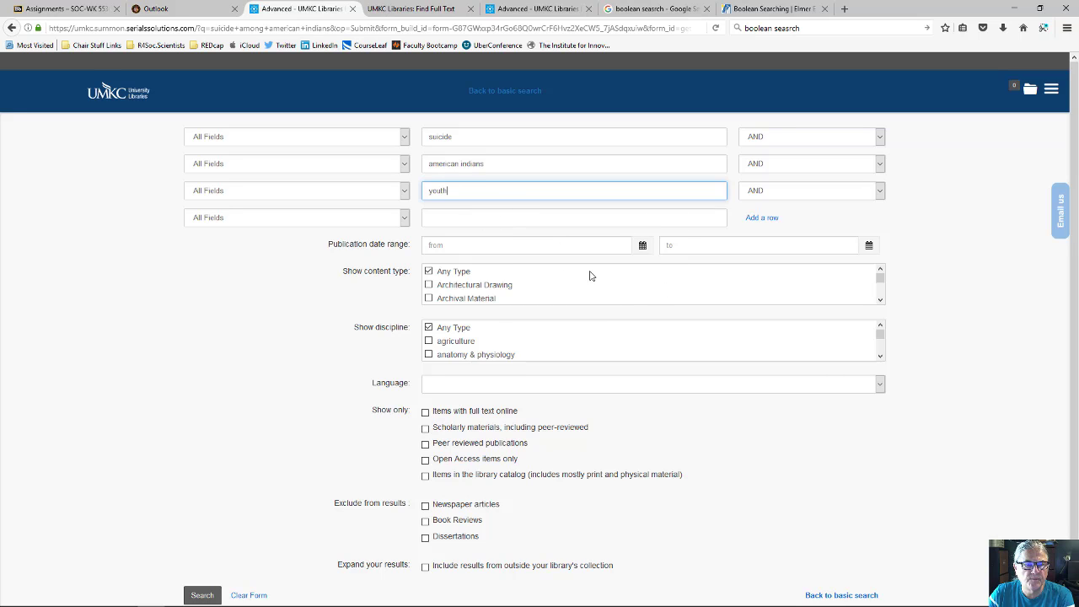
left_click(643, 247)
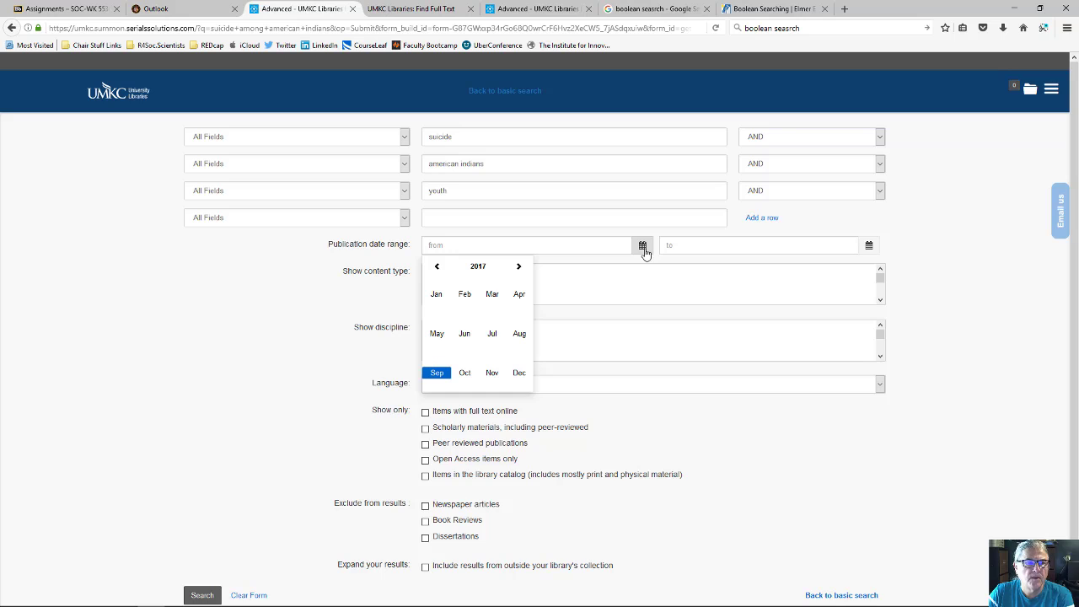
left_click(965, 283)
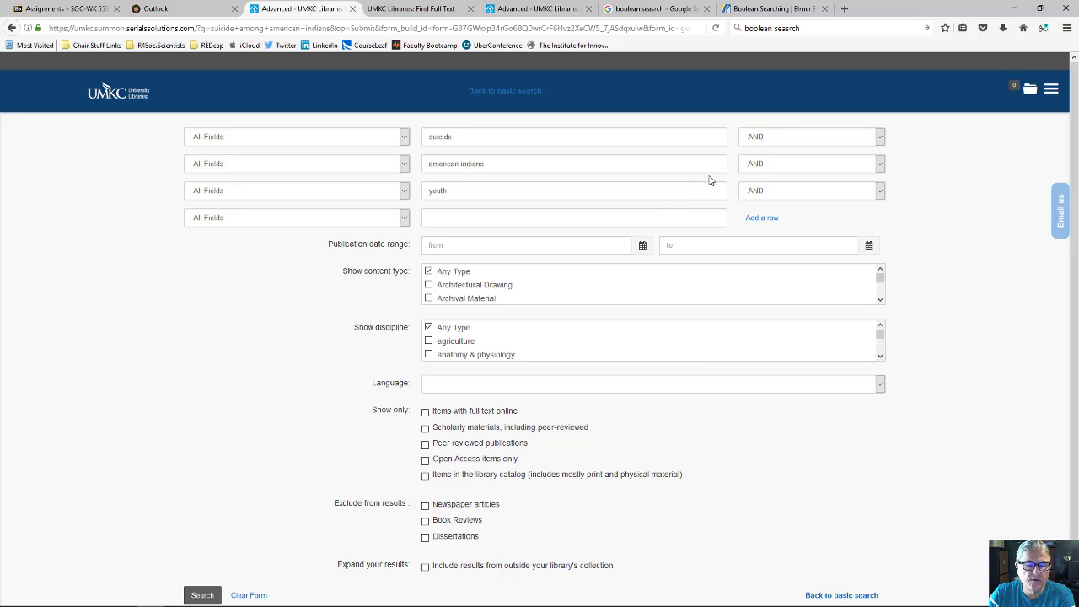
Limit the content type of the advanced search to Journal Article
left_click(880, 300)
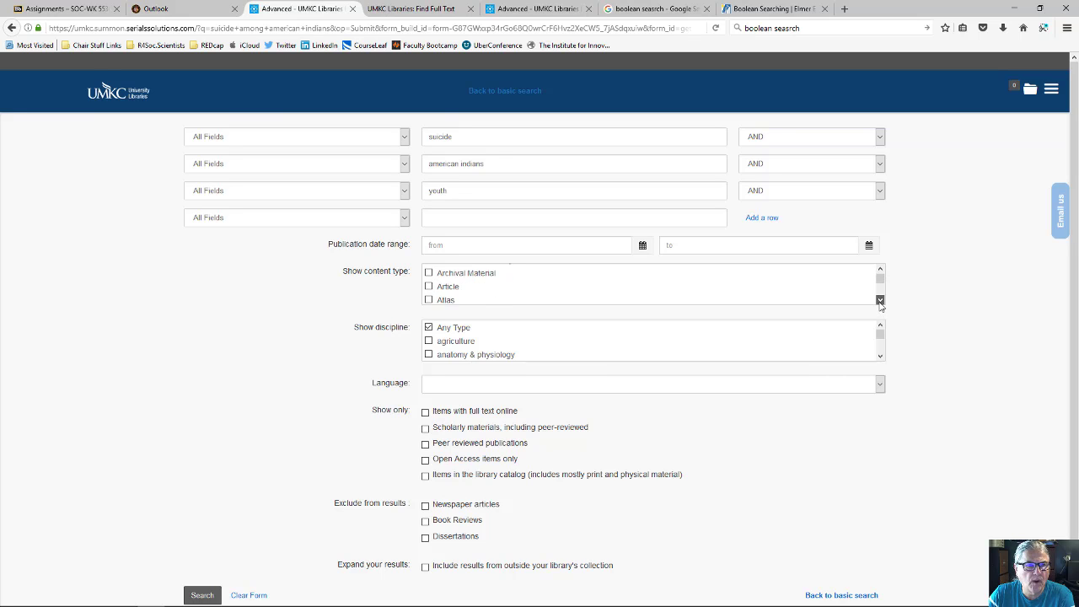
left_click(880, 300)
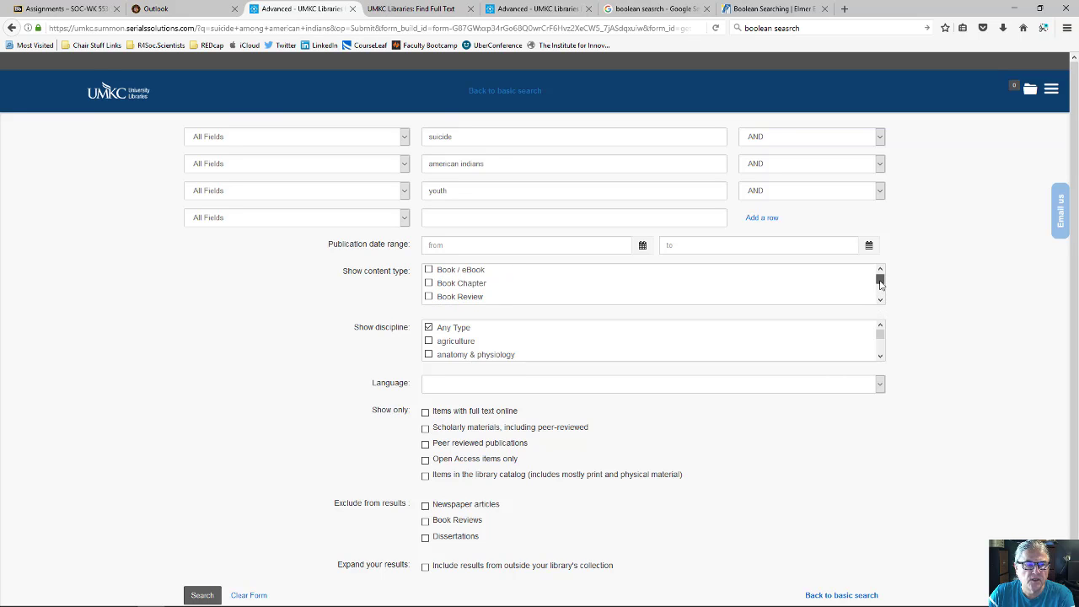
left_click(880, 273)
left_click(880, 301)
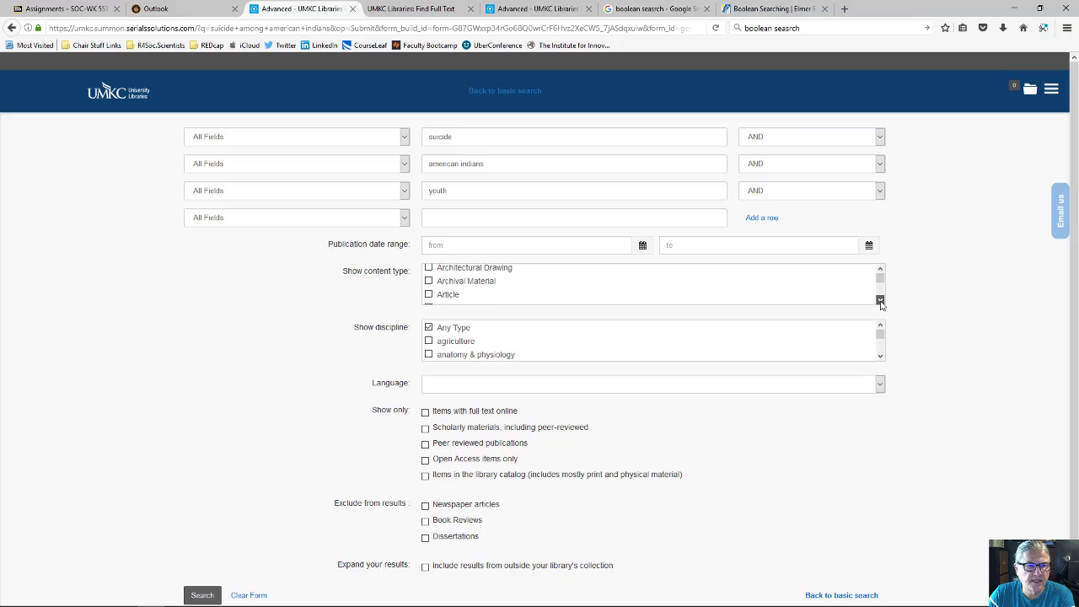
left_click_drag(881, 304, 881, 304)
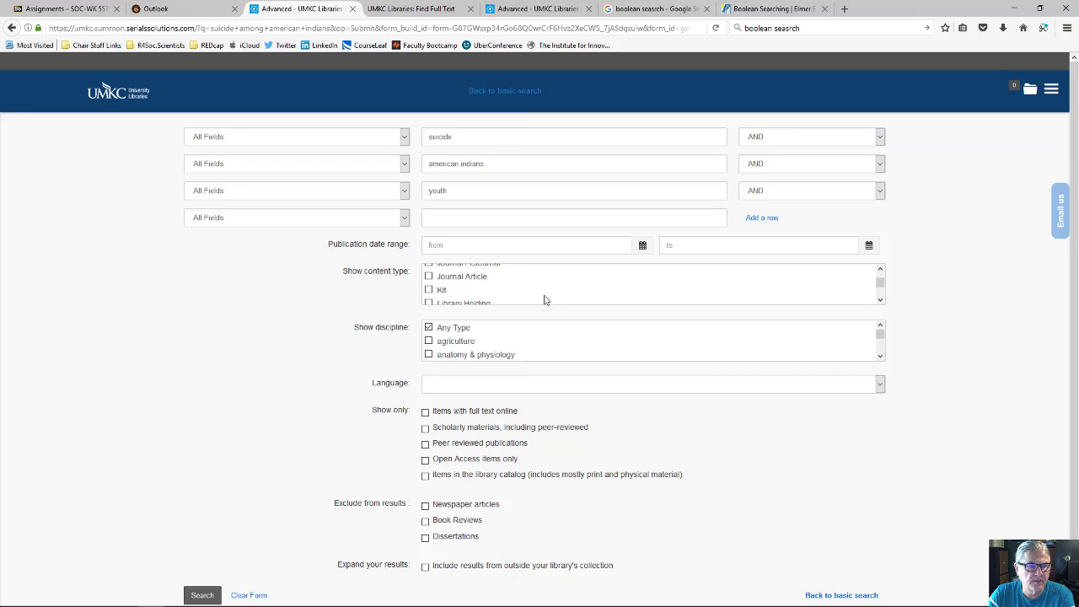
left_click(428, 276)
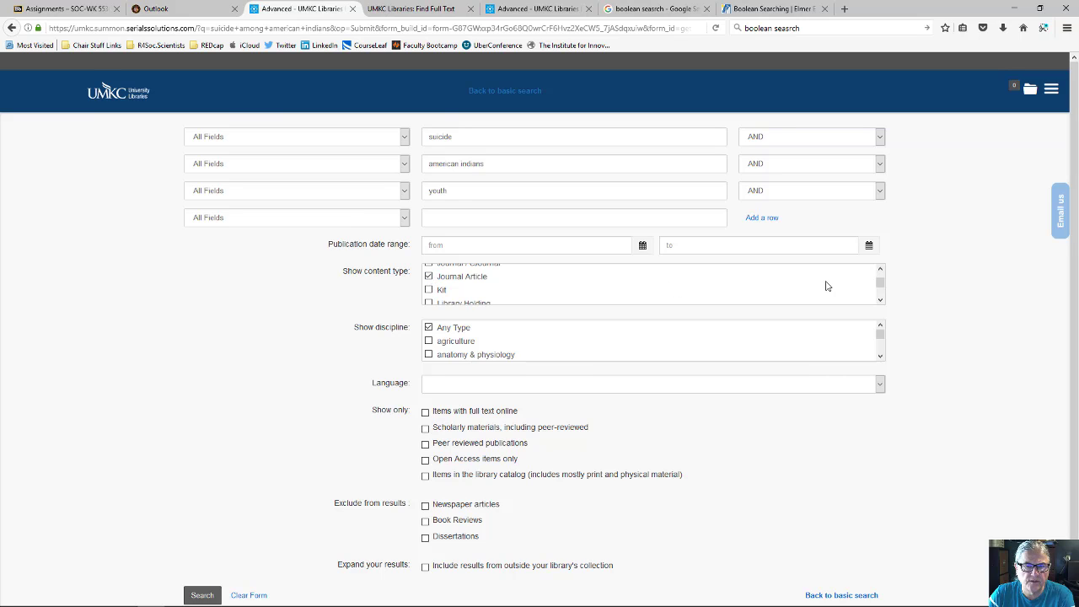
left_click(879, 271)
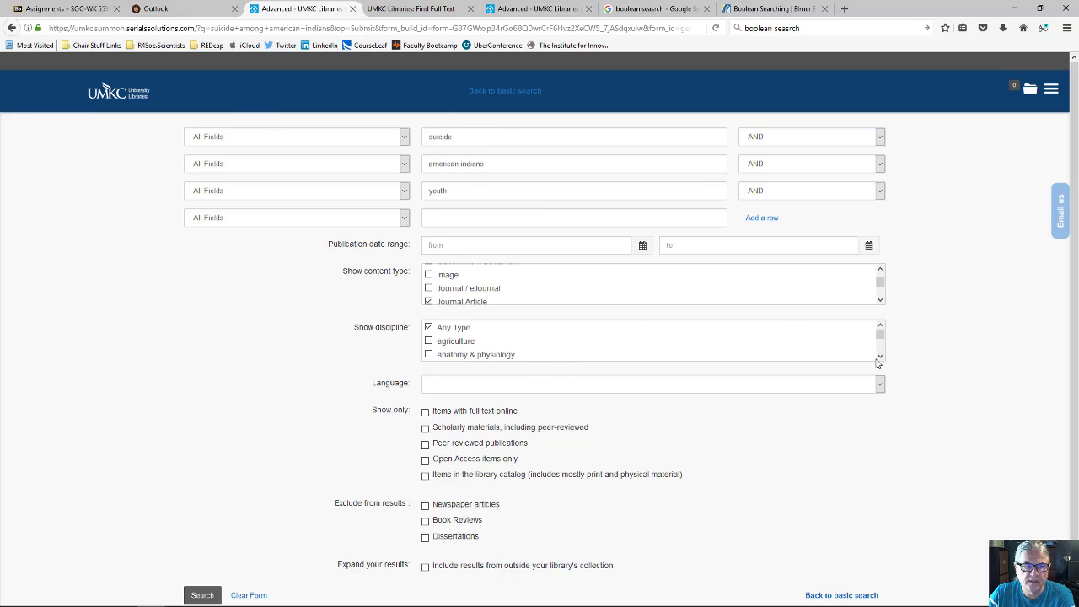
Limit the discipline to social welfare & social work and set the language to English
left_click_drag(879, 357, 879, 357)
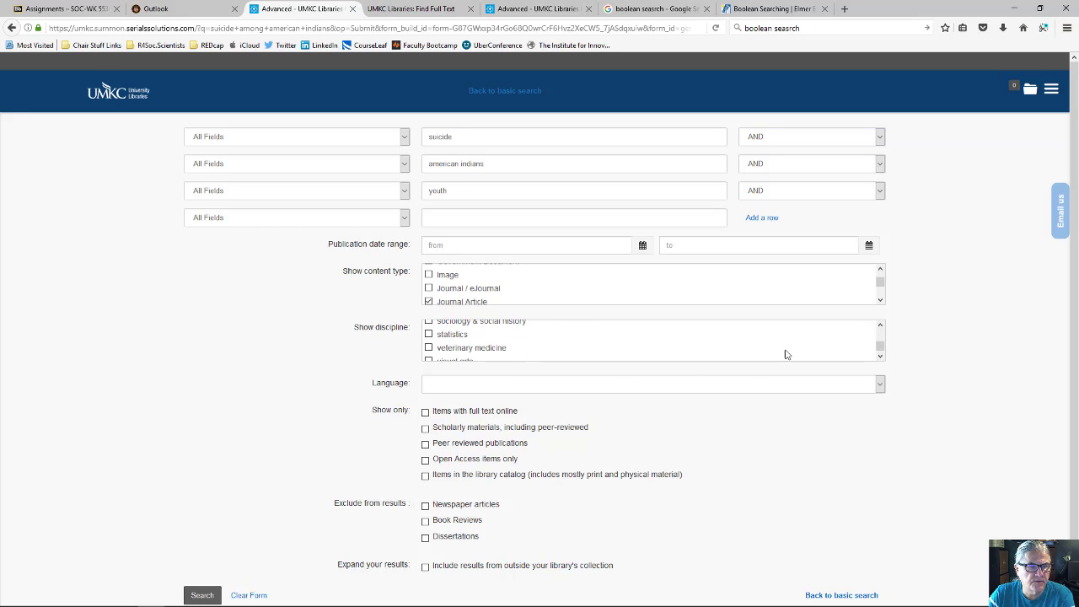
left_click(880, 325)
left_click(880, 325)
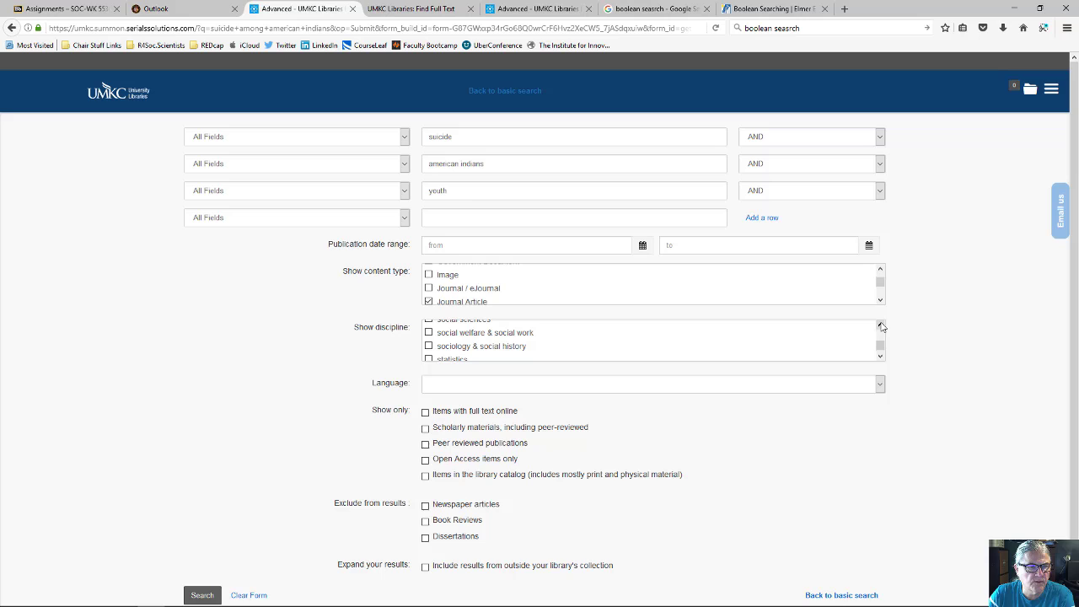
left_click(428, 333)
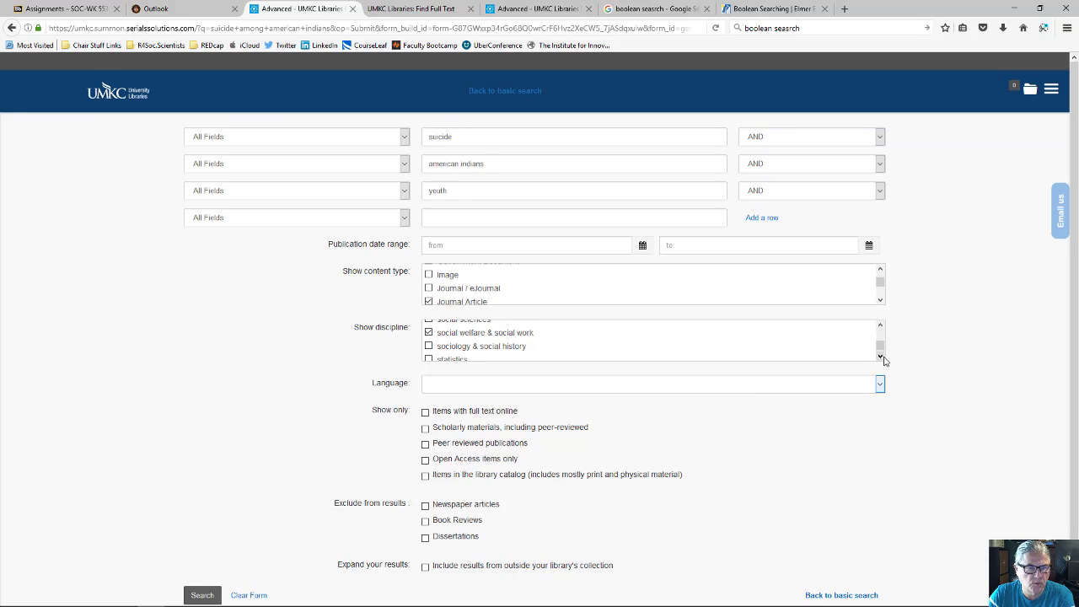
left_click(856, 385)
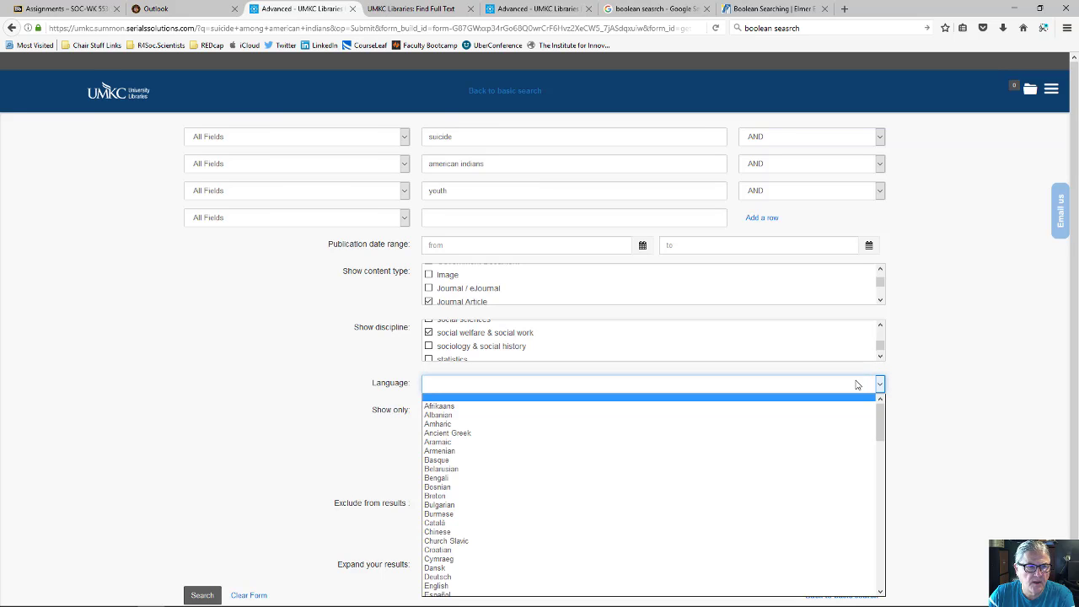
key("e")
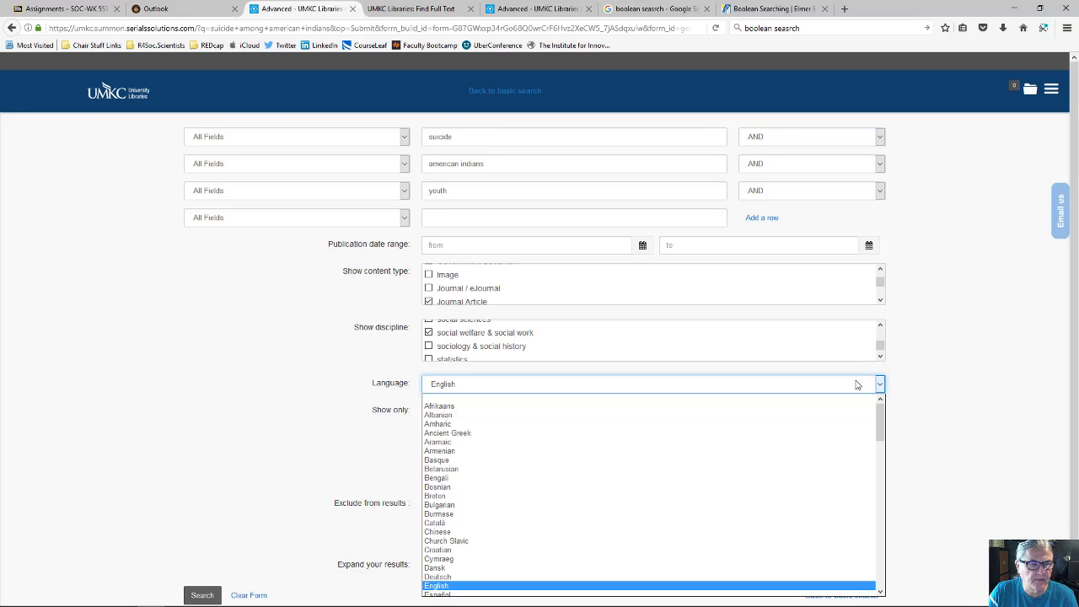
left_click(1011, 398)
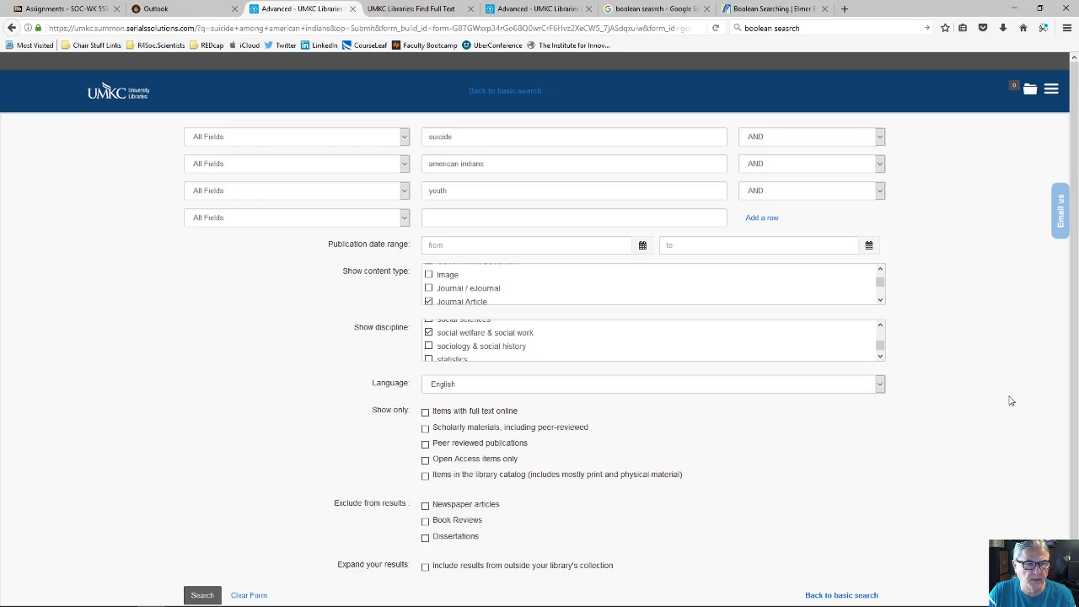
Show only full text online, scholarly and peer reviewed items, and exclude newspaper articles and book reviews from the results
scroll(1009, 287, "down", 2)
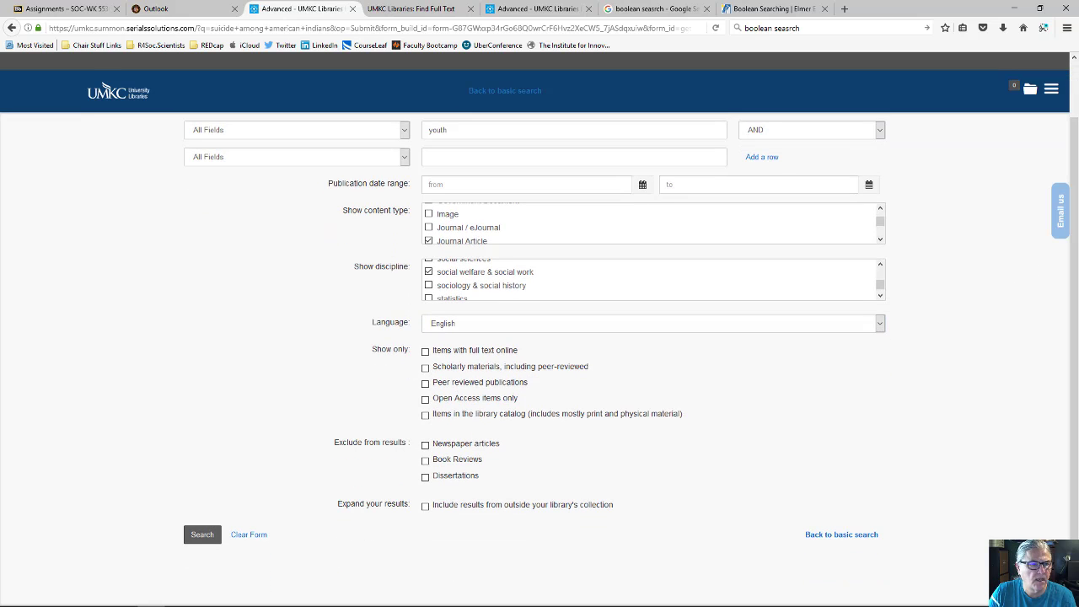
left_click(425, 353)
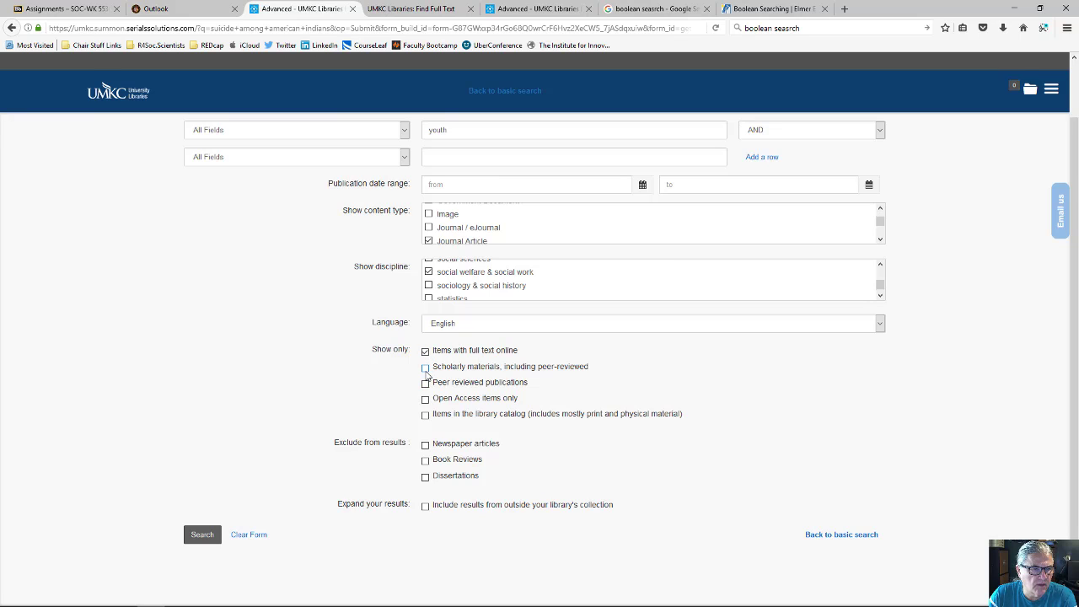
left_click(425, 369)
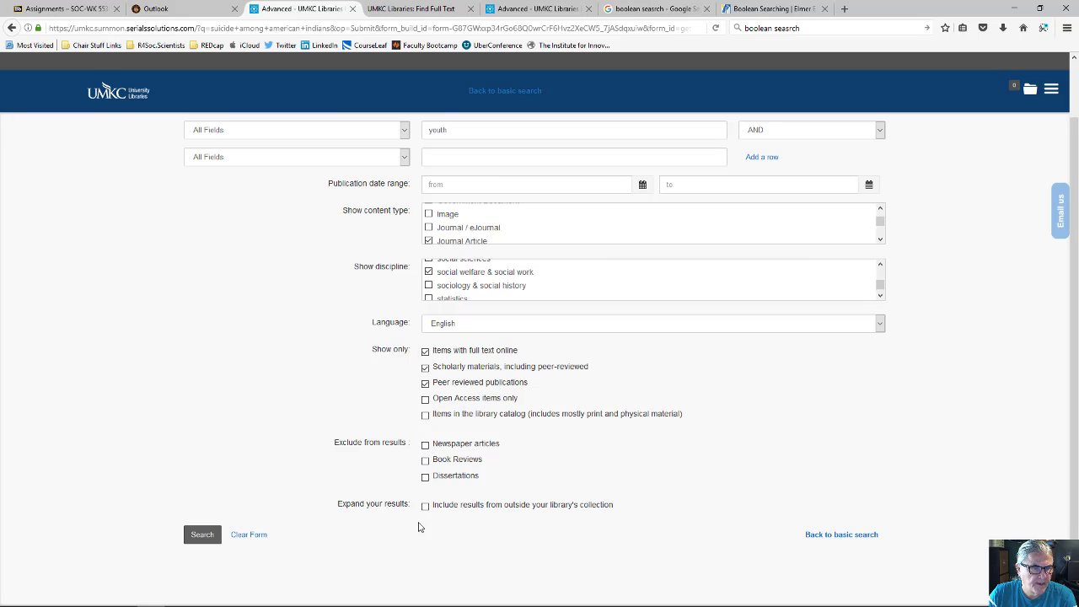
left_click(425, 444)
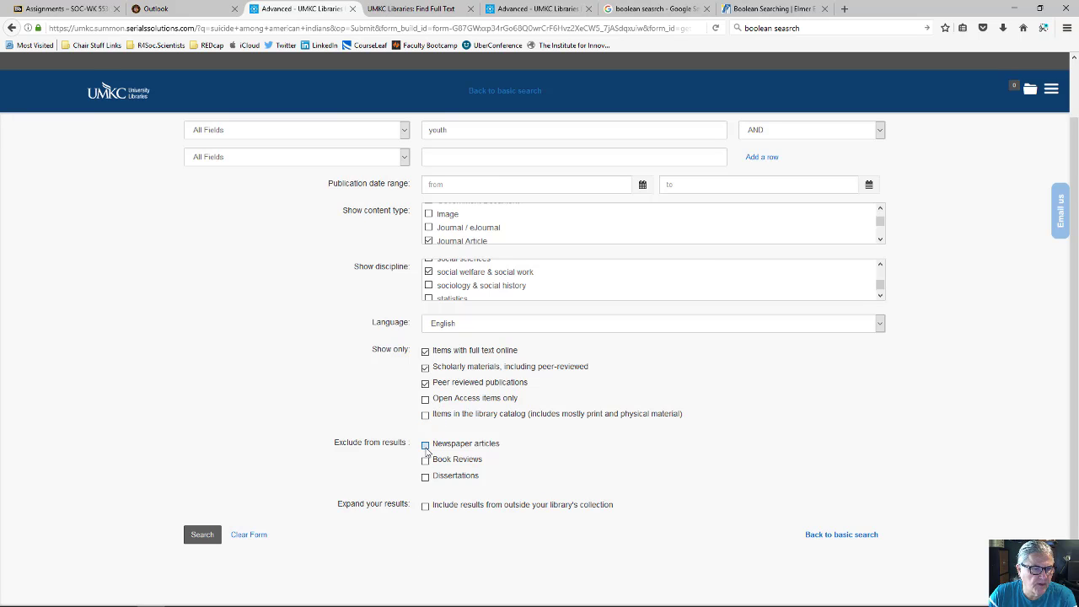
left_click(425, 460)
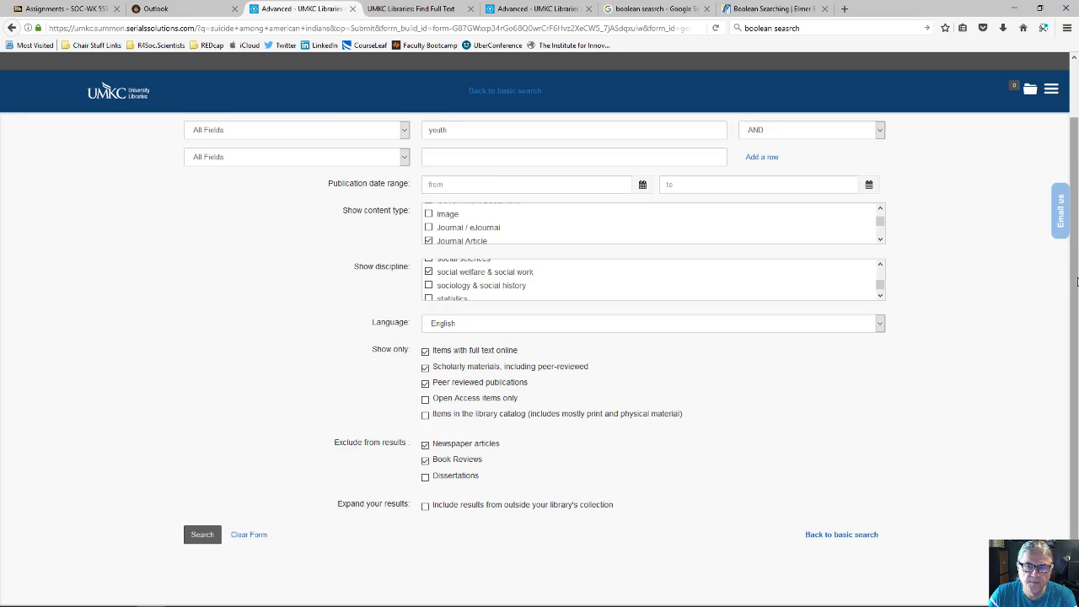
scroll(874, 222, "up", 2)
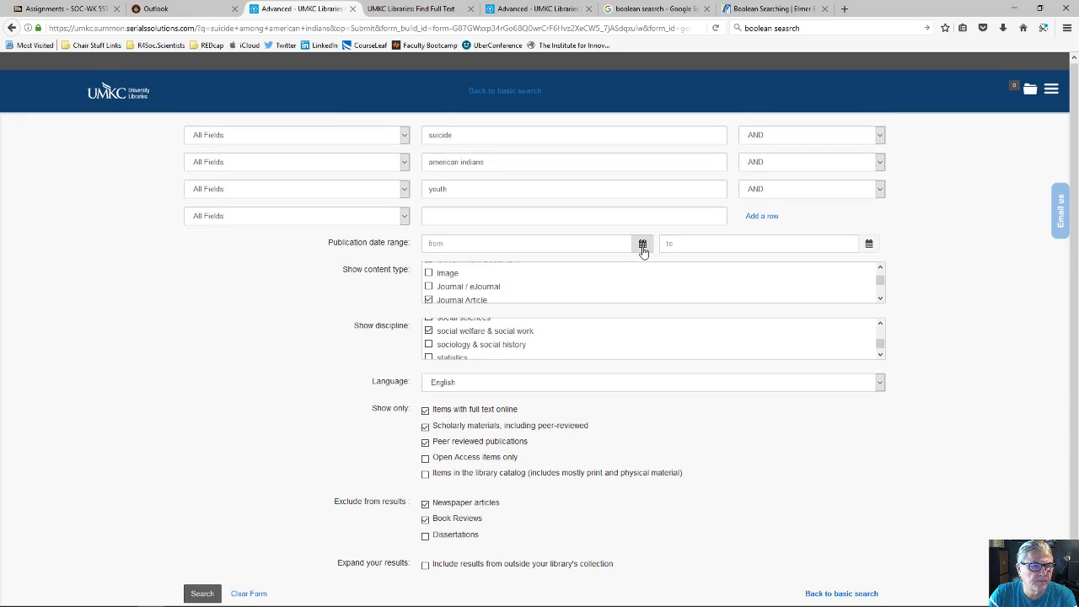
left_click(640, 243)
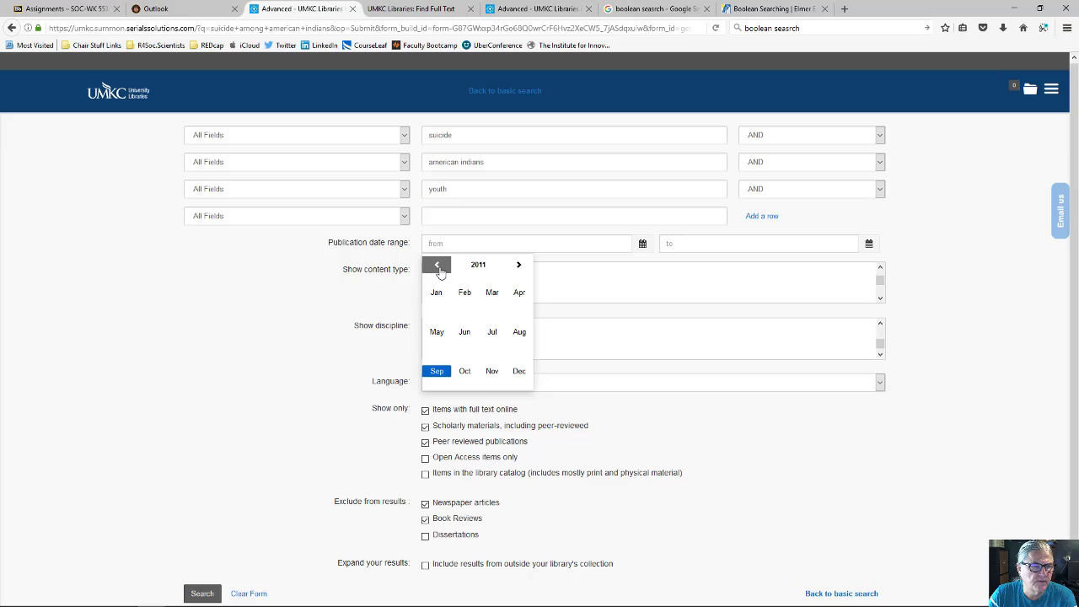
left_click(437, 266)
left_click(518, 265)
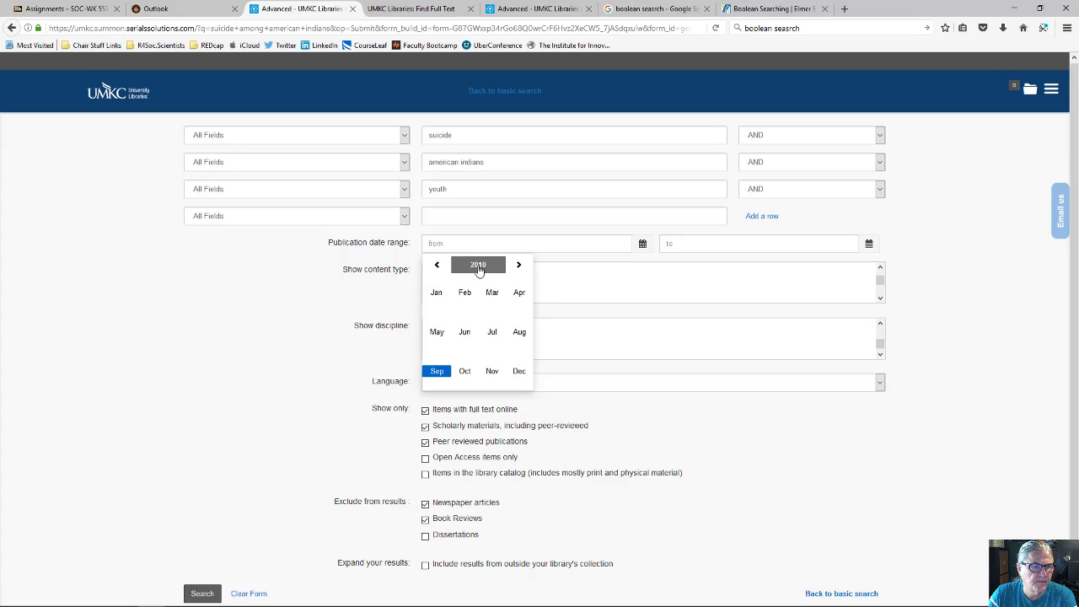
left_click(438, 294)
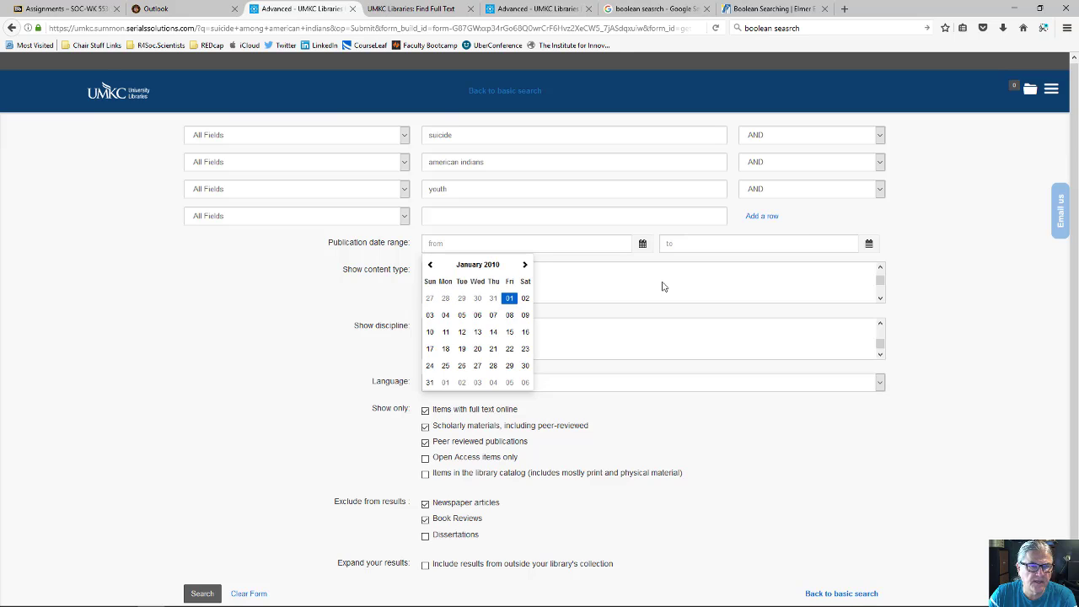
left_click(963, 256)
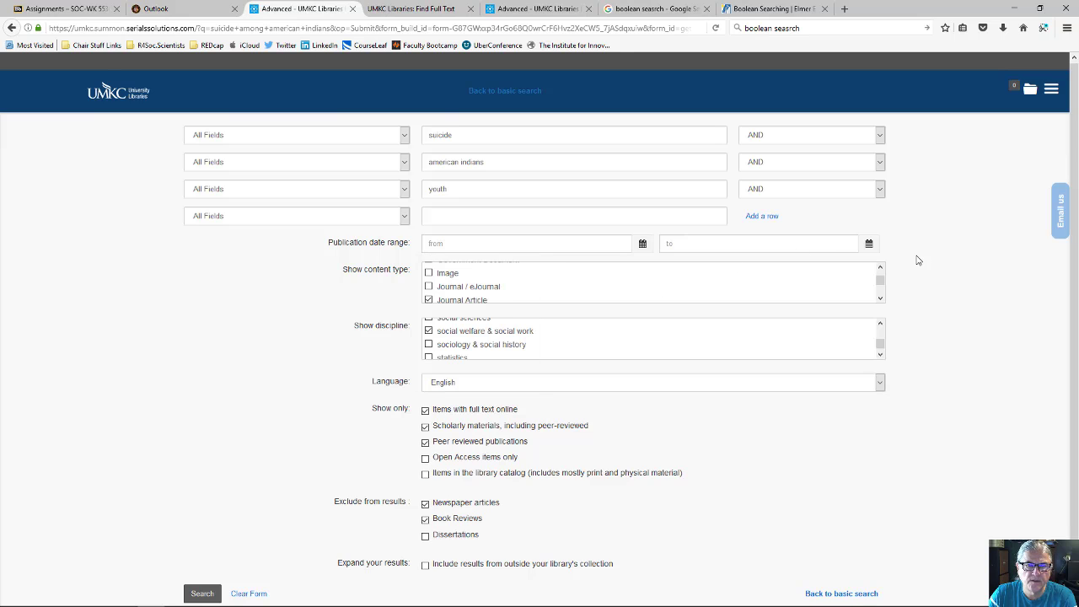
Set the publication date range from 01/01/10 to 9/30/17 and run the advanced search
left_click(868, 246)
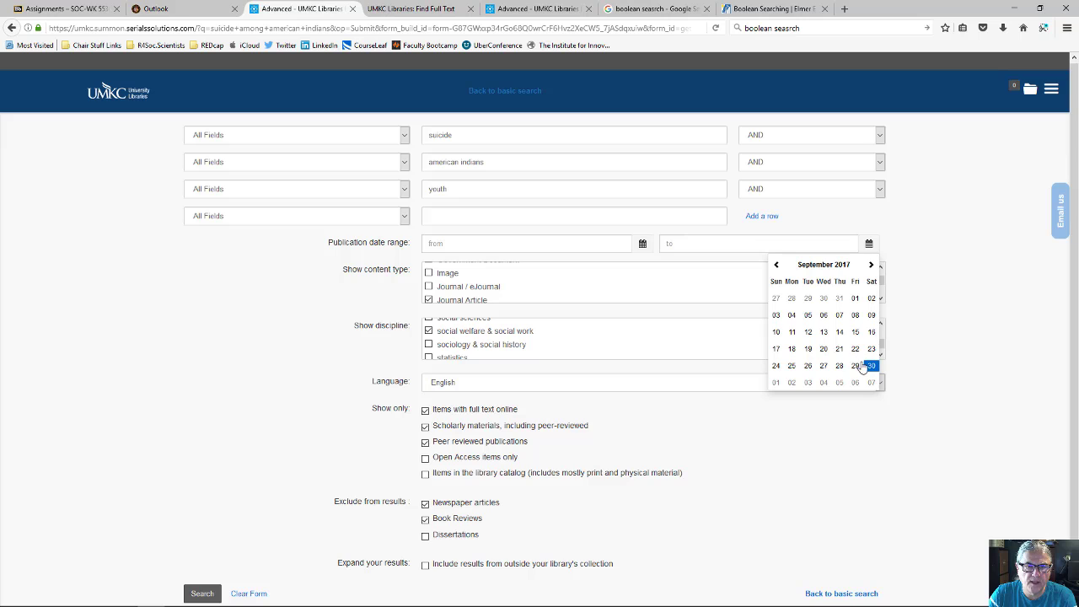
left_click(871, 366)
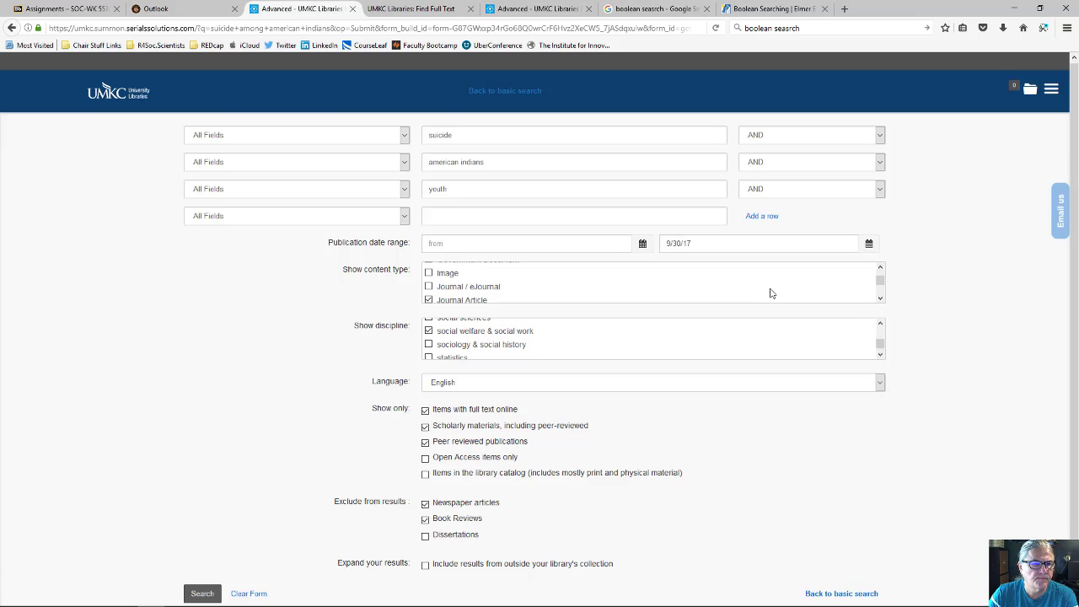
left_click(592, 246)
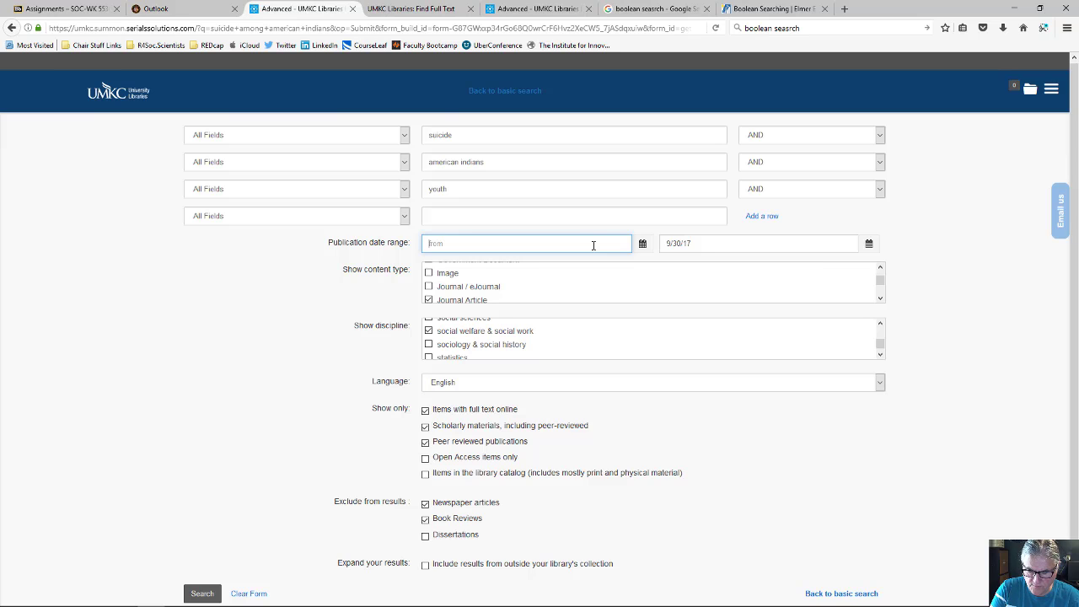
type("1")
key("BackSpace")
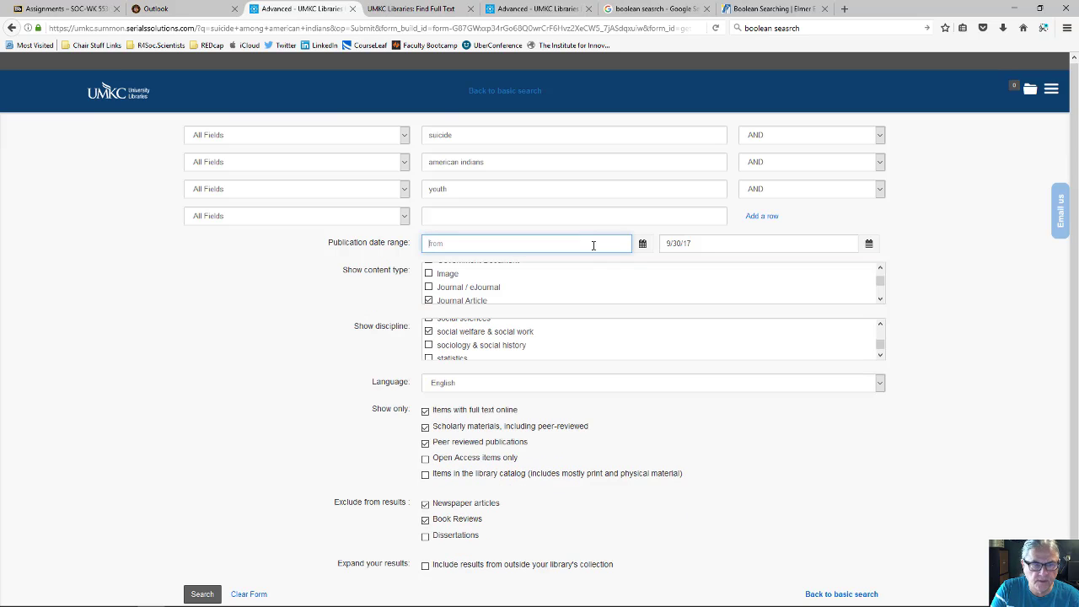
type("01/01/")
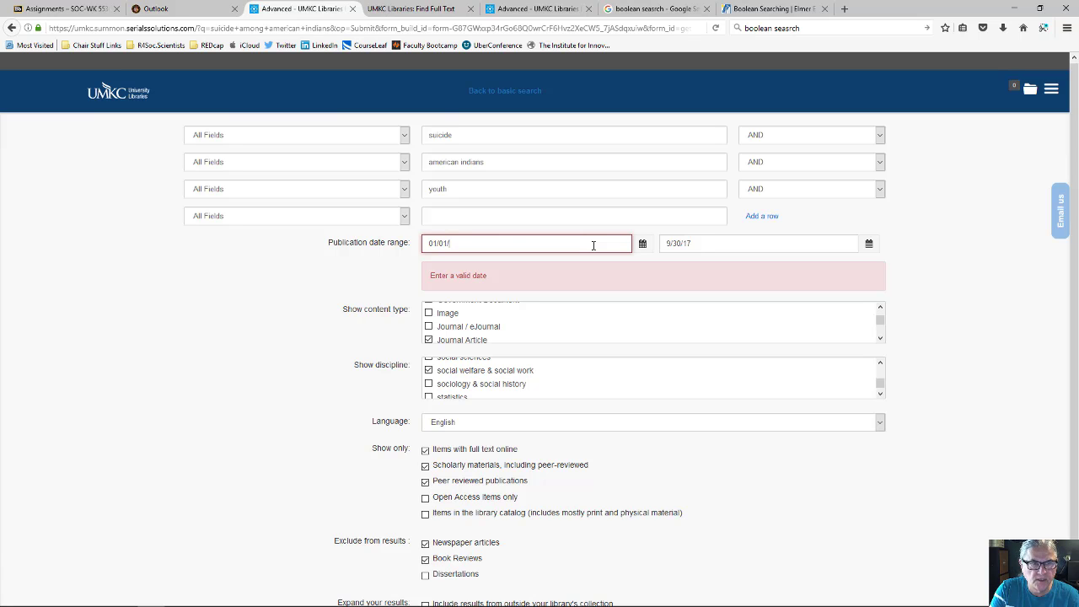
type("10")
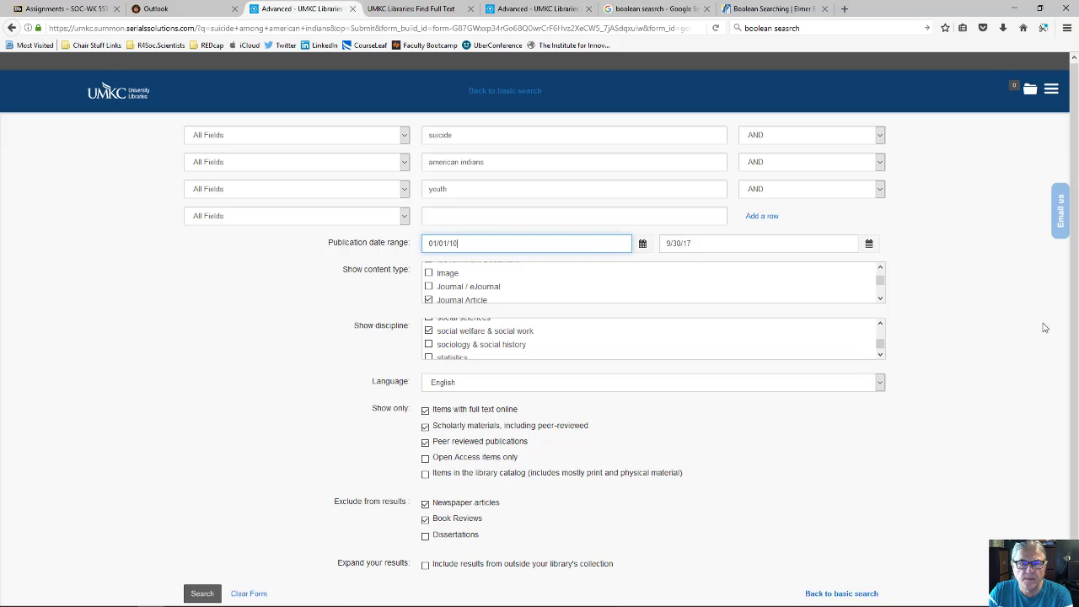
scroll(1071, 463, "down", 2)
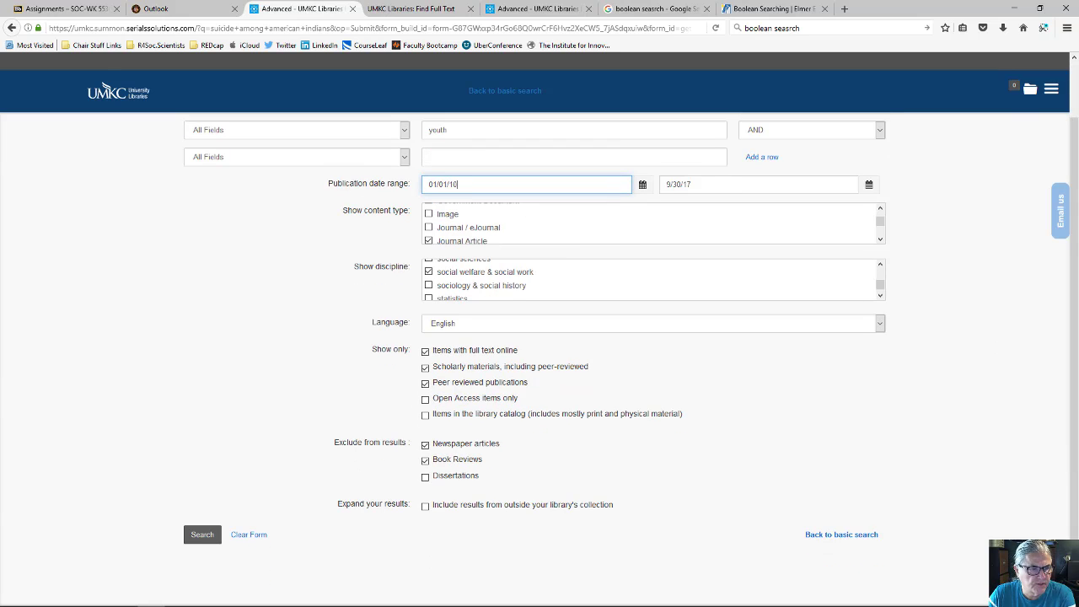
left_click(203, 534)
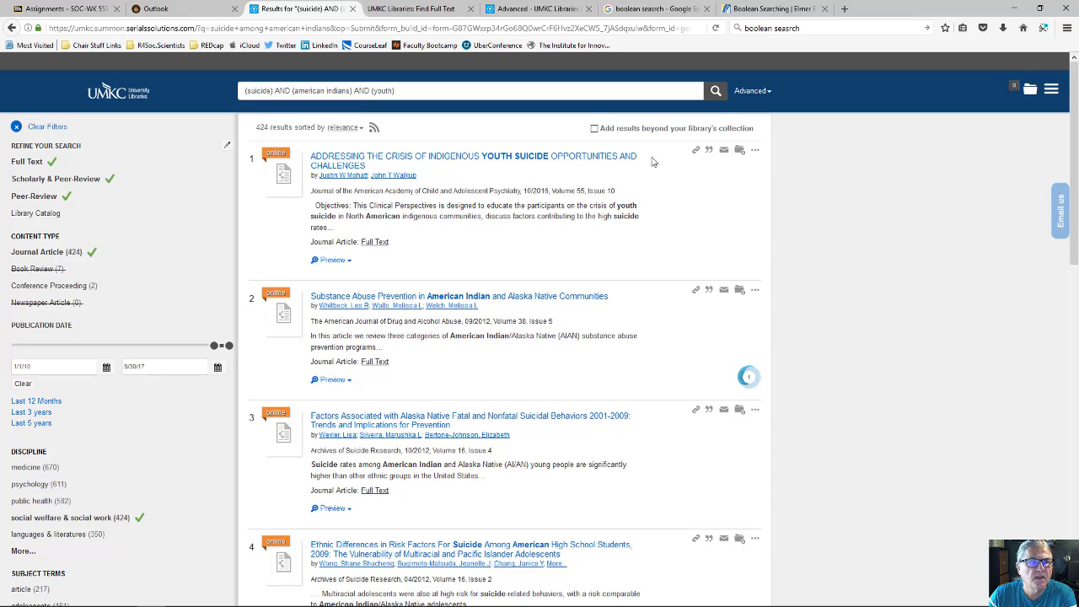
Preview the first result's citation in APA (American Psychological Assoc.) format, select the citation text, and close the citation dialog
left_click(710, 152)
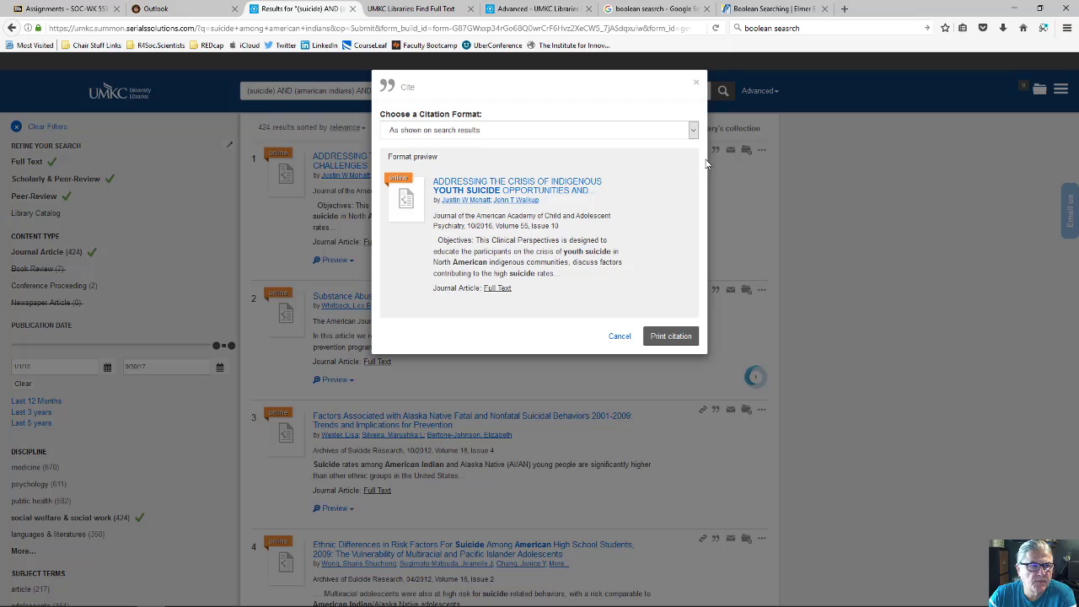
left_click(692, 130)
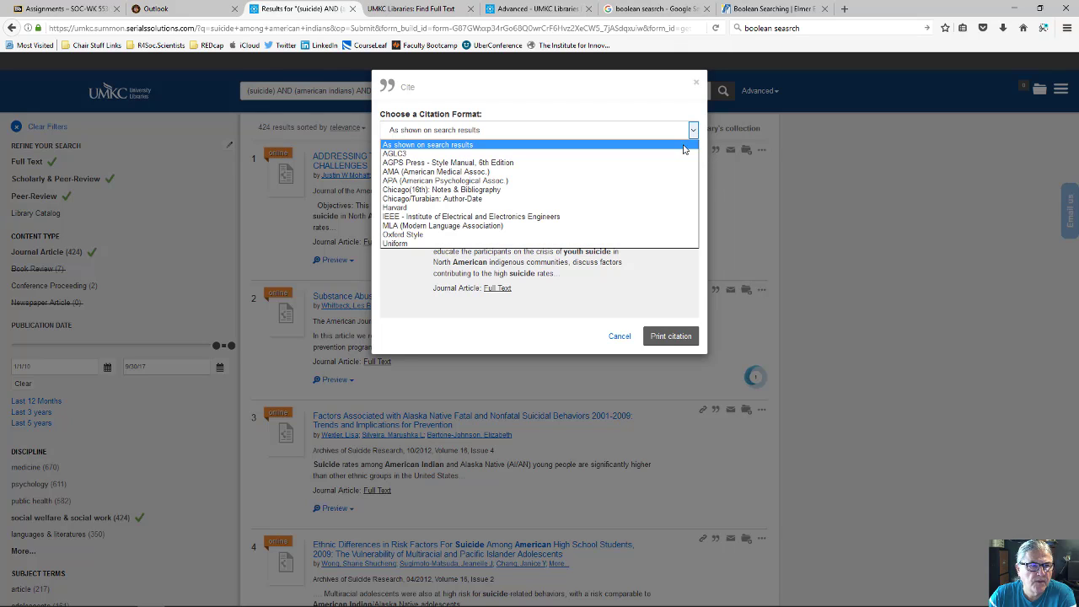
left_click(671, 181)
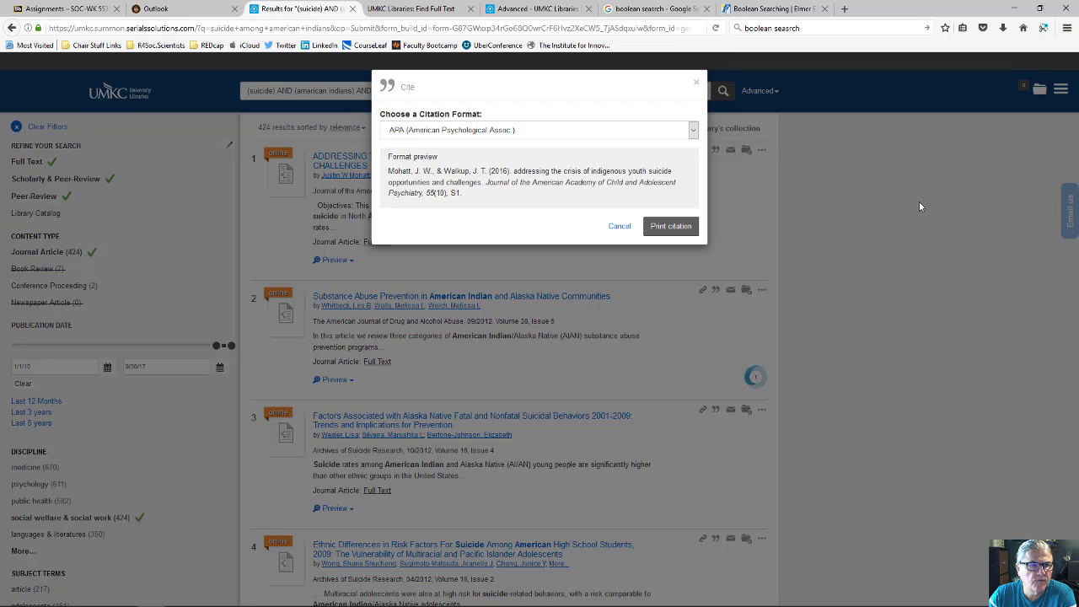
left_click_drag(478, 199, 366, 175)
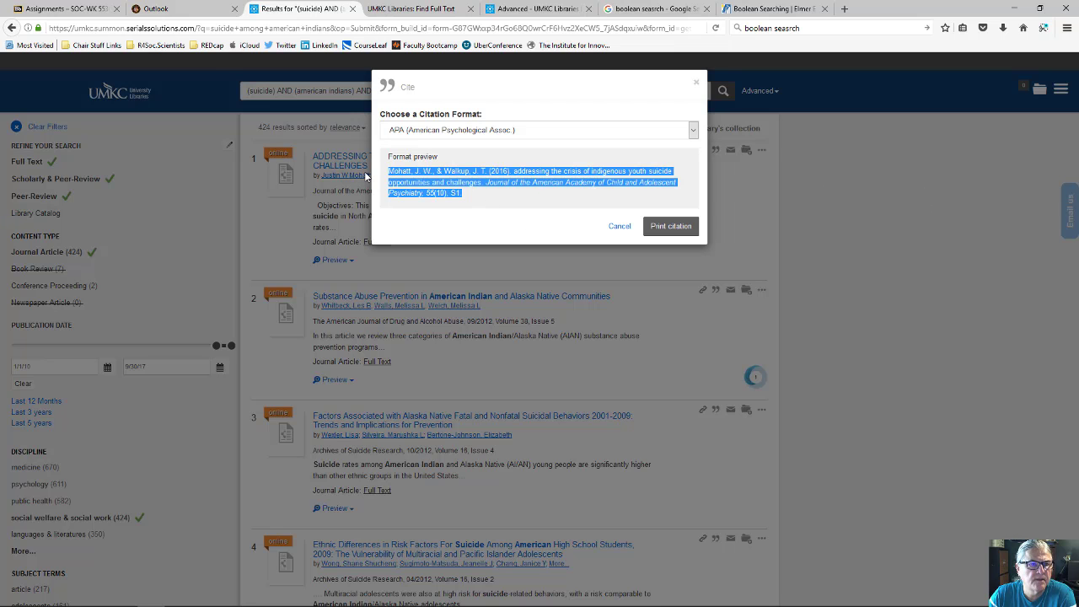
left_click(875, 226)
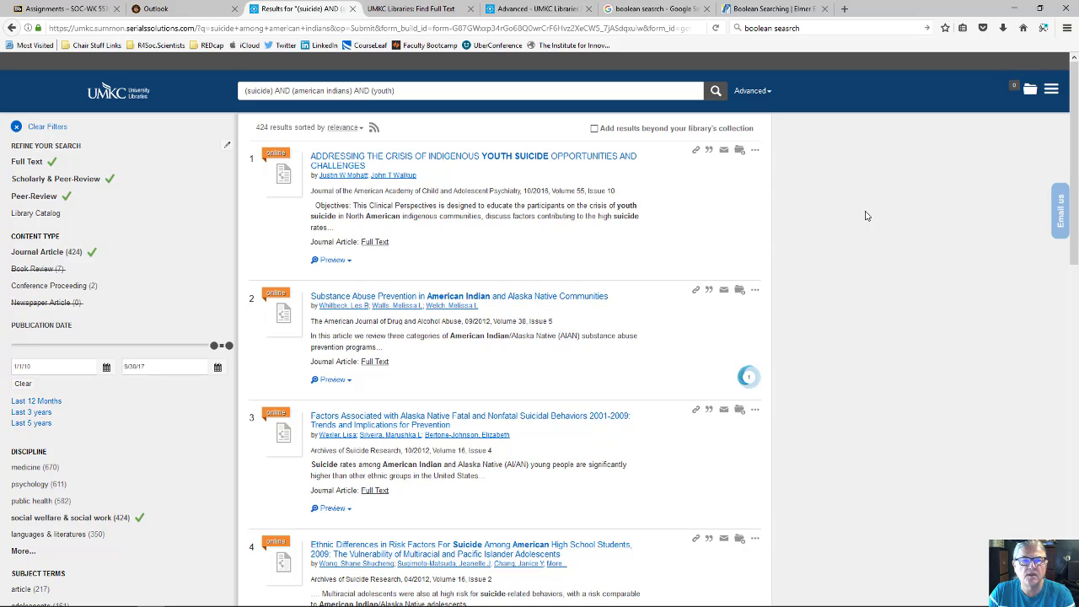
Save the first search result to the temporary folder and open the list of saved items
left_click(739, 151)
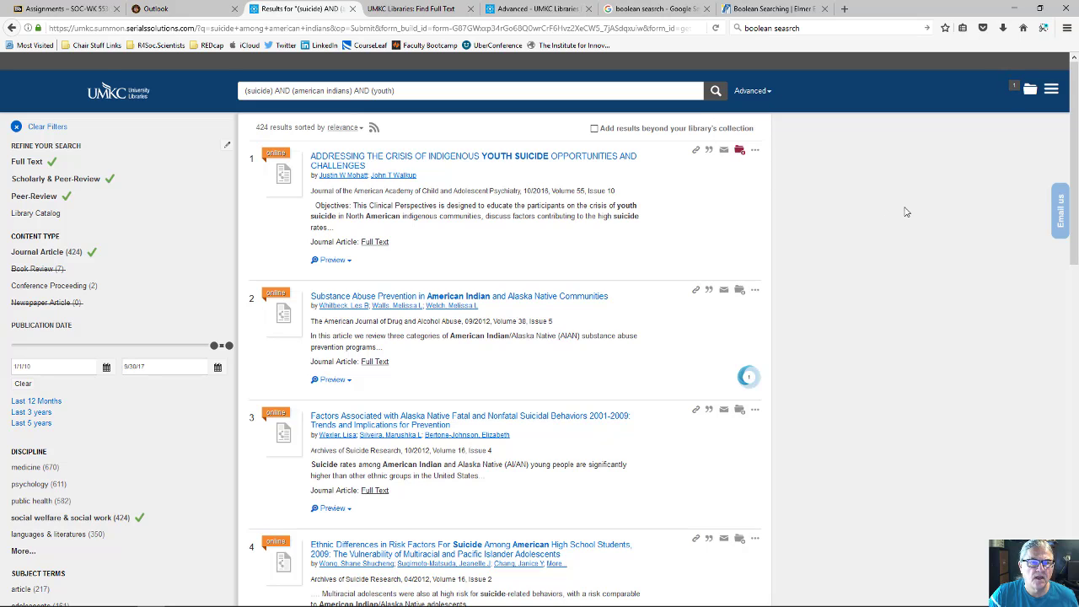
left_click(1030, 89)
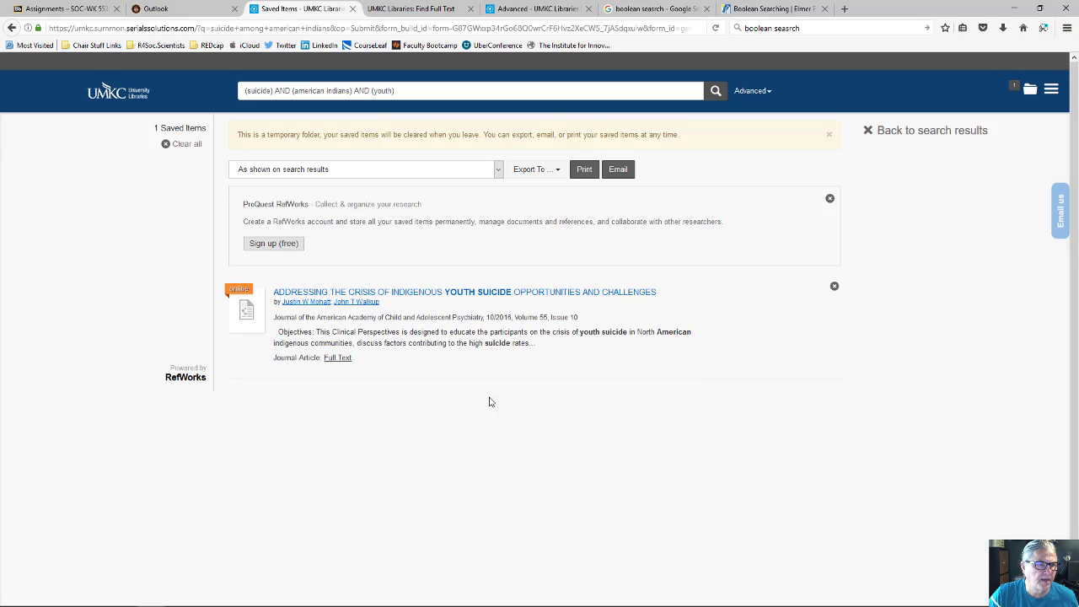